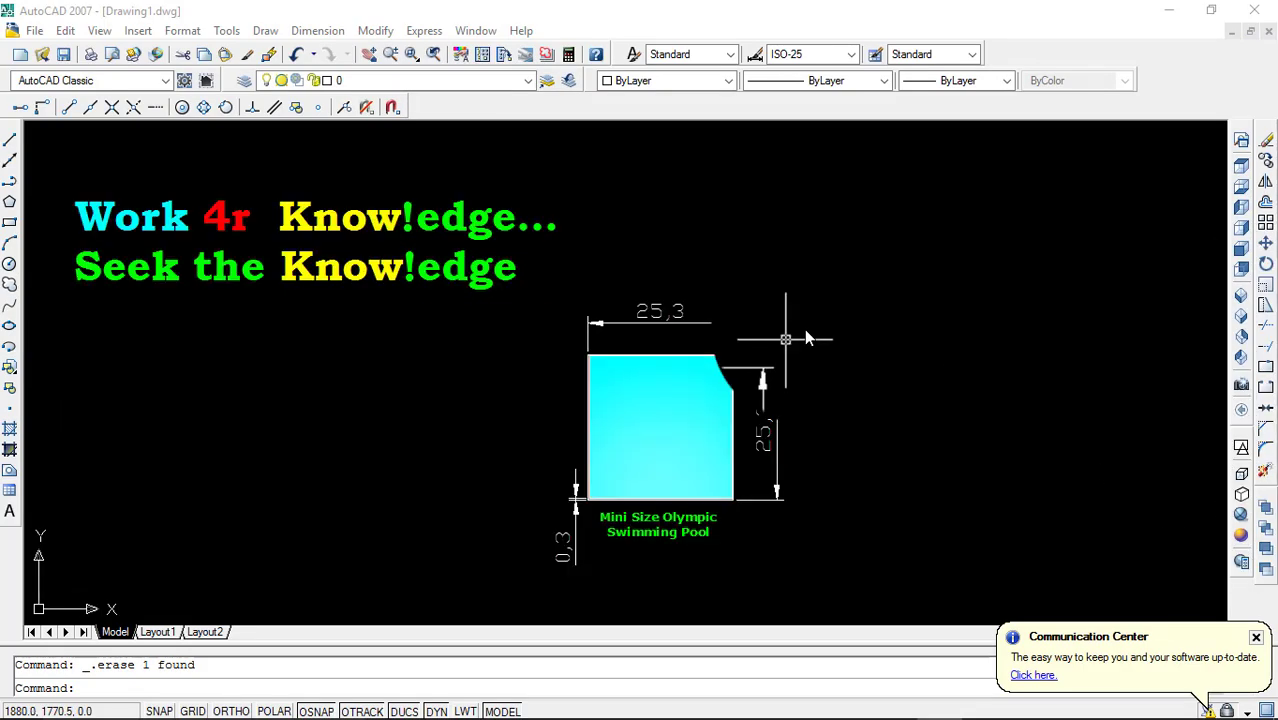
{"action": "scroll", "coordinate": [810, 260], "scroll_direction": "up", "scroll_amount": 3}
{"action": "scroll", "coordinate": [840, 290], "scroll_direction": "down", "scroll_amount": 2}
{"action": "middle_click_drag", "start_coordinate": [835, 305], "coordinate": [782, 246]}
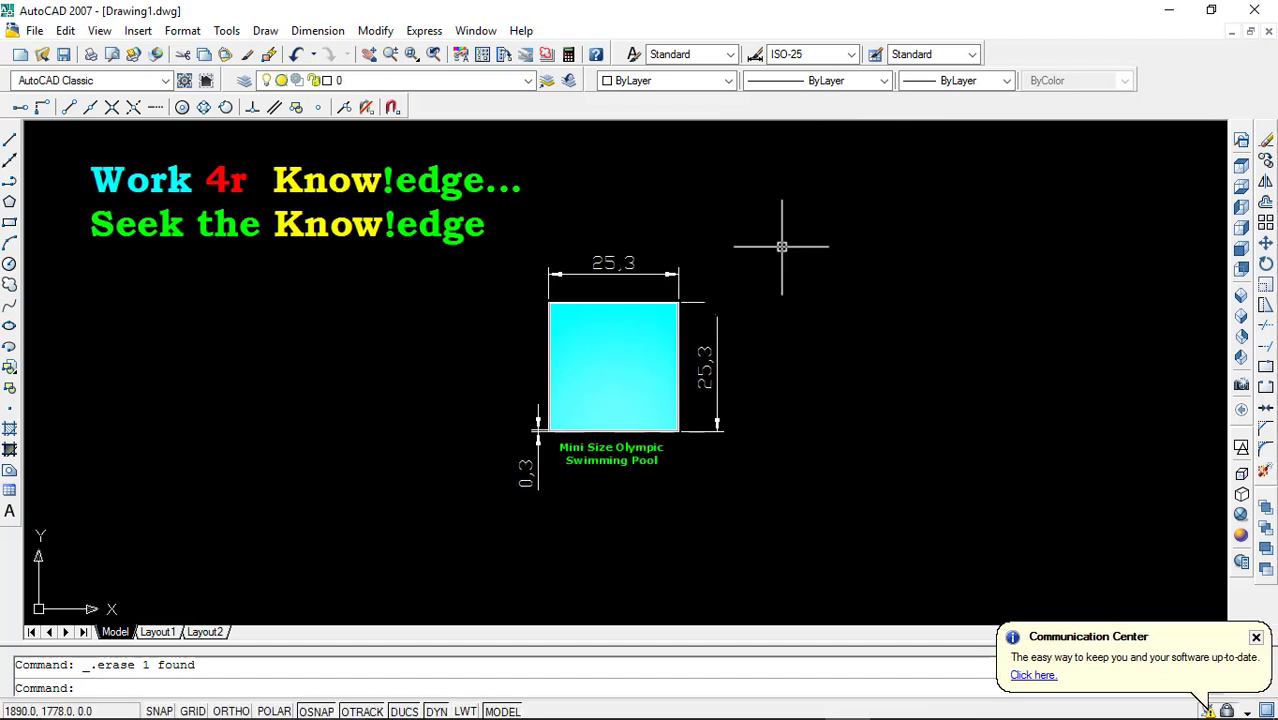
{"action": "scroll", "coordinate": [781, 273], "scroll_direction": "up", "scroll_amount": 1}
{"action": "mouse_move", "coordinate": [765, 300]}
{"action": "middle_mouse_down"}
{"action": "mouse_move", "coordinate": [933, 300]}
{"action": "mouse_move", "coordinate": [913, 324]}
{"action": "mouse_move", "coordinate": [933, 269]}
{"action": "middle_mouse_up"}
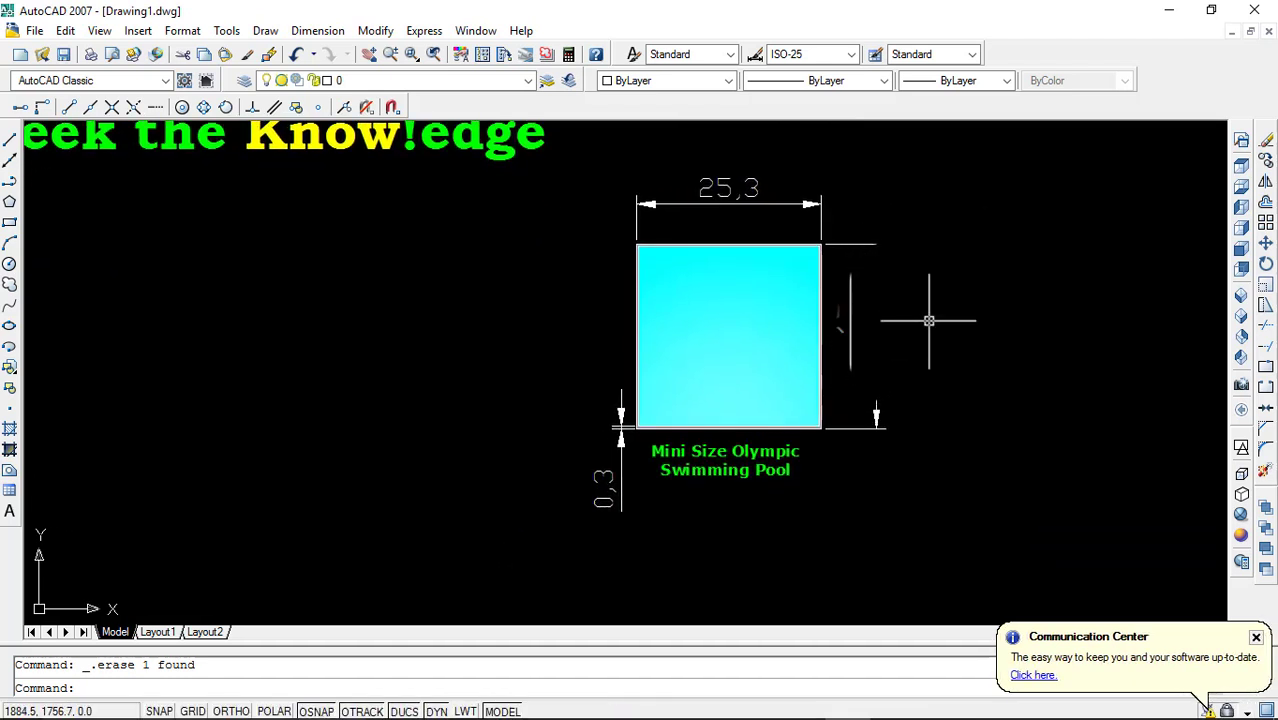
{"action": "scroll", "coordinate": [929, 321], "scroll_direction": "down", "scroll_amount": 2}
Browse the three Swimming Pool Design PDFs in Foxit Reader, then minimize Foxit to return to AutoCAD.
{"action": "left_click", "coordinate": [801, 701]}
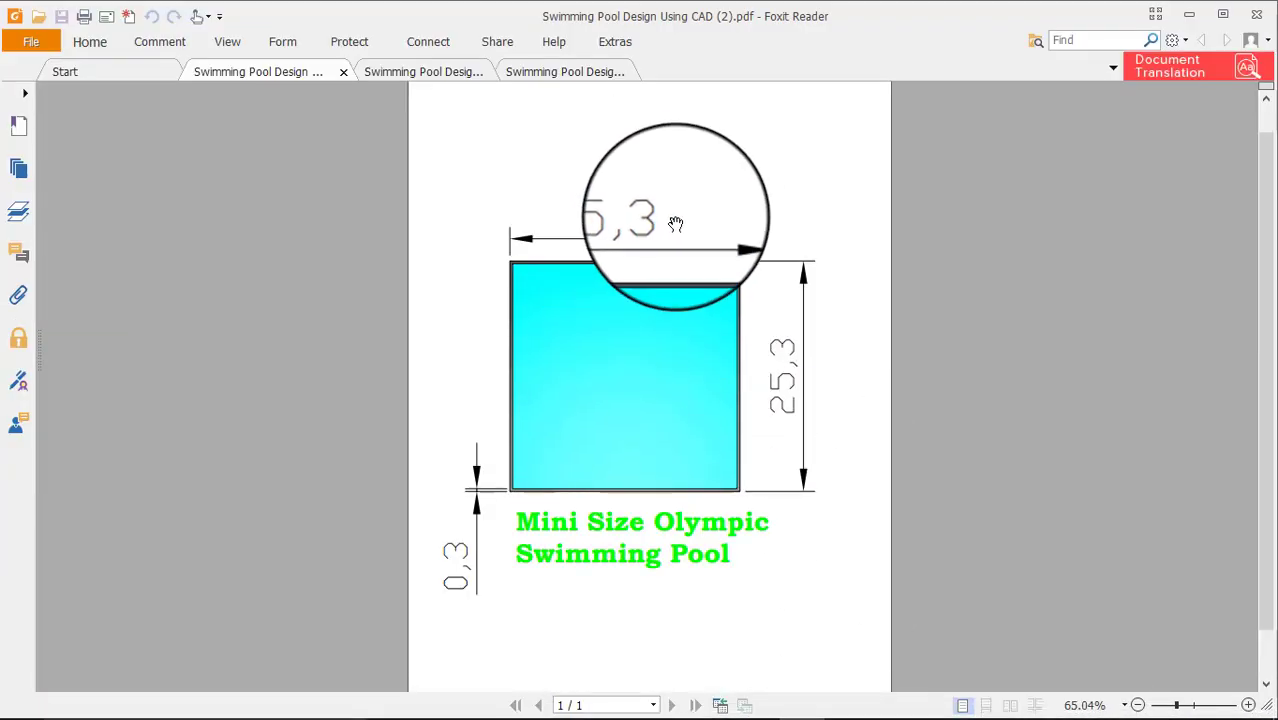
{"action": "left_click", "coordinate": [435, 72]}
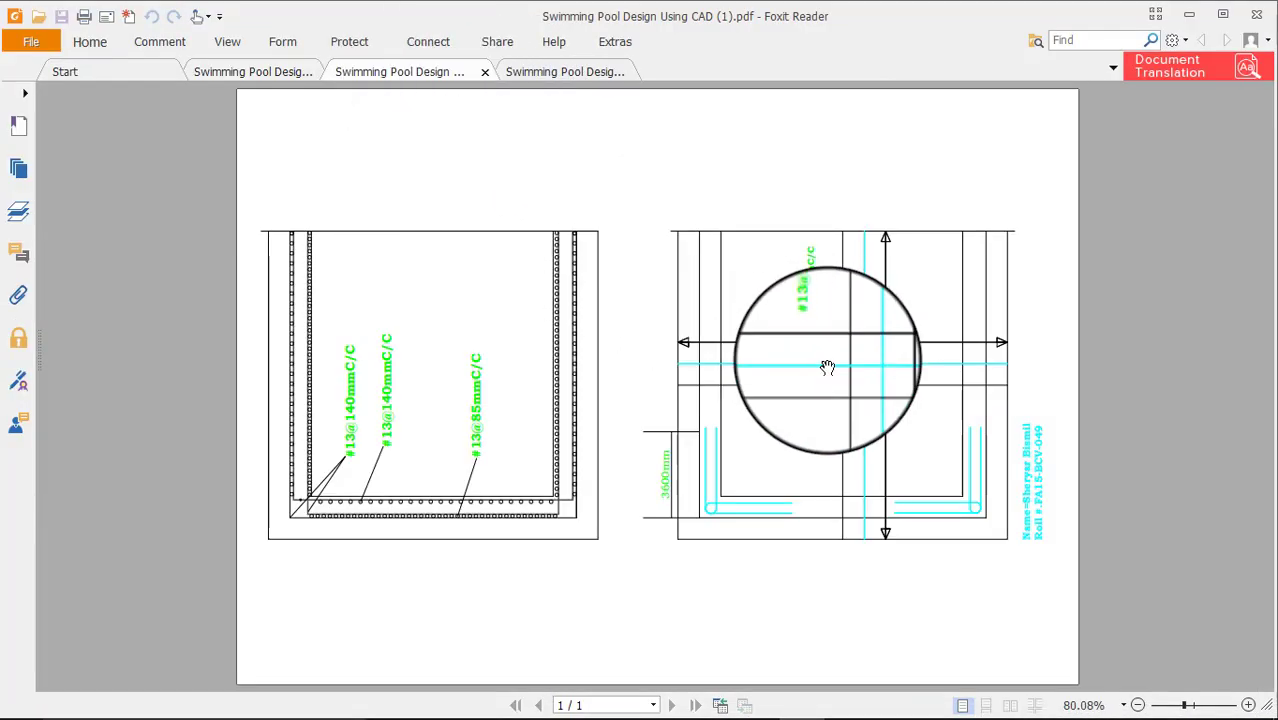
{"action": "left_click", "coordinate": [285, 74]}
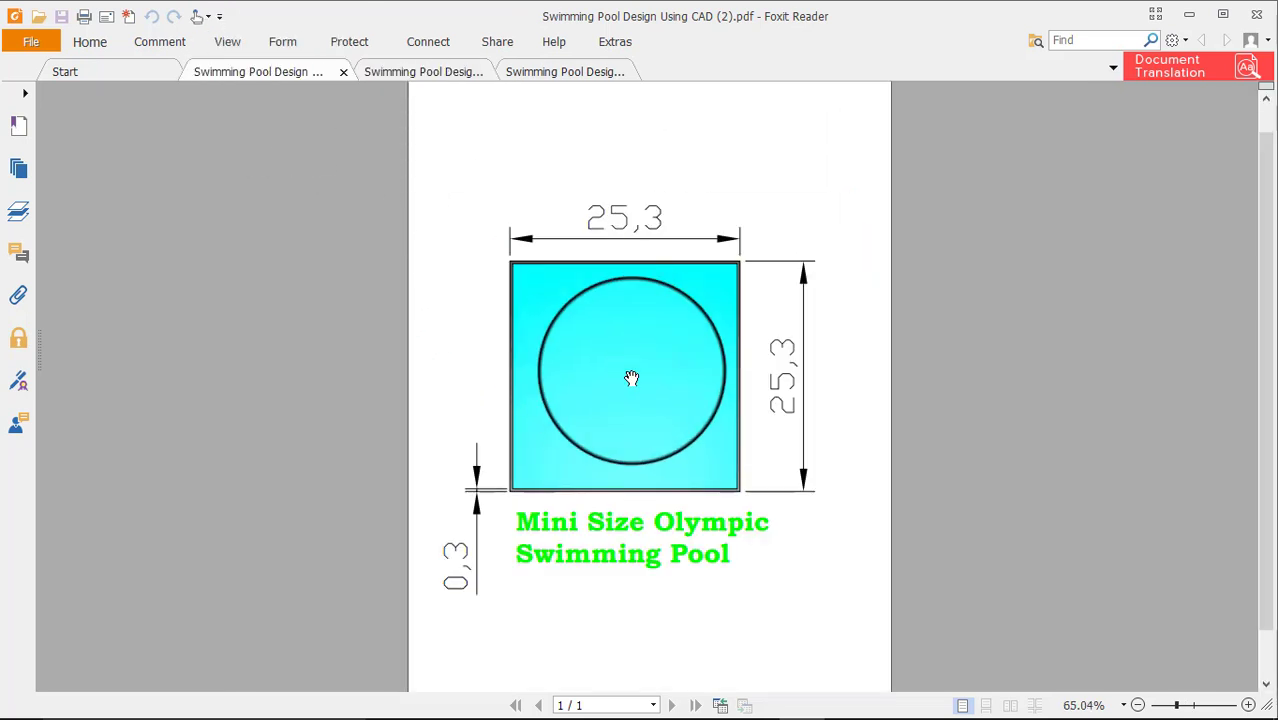
{"action": "left_click", "coordinate": [560, 72]}
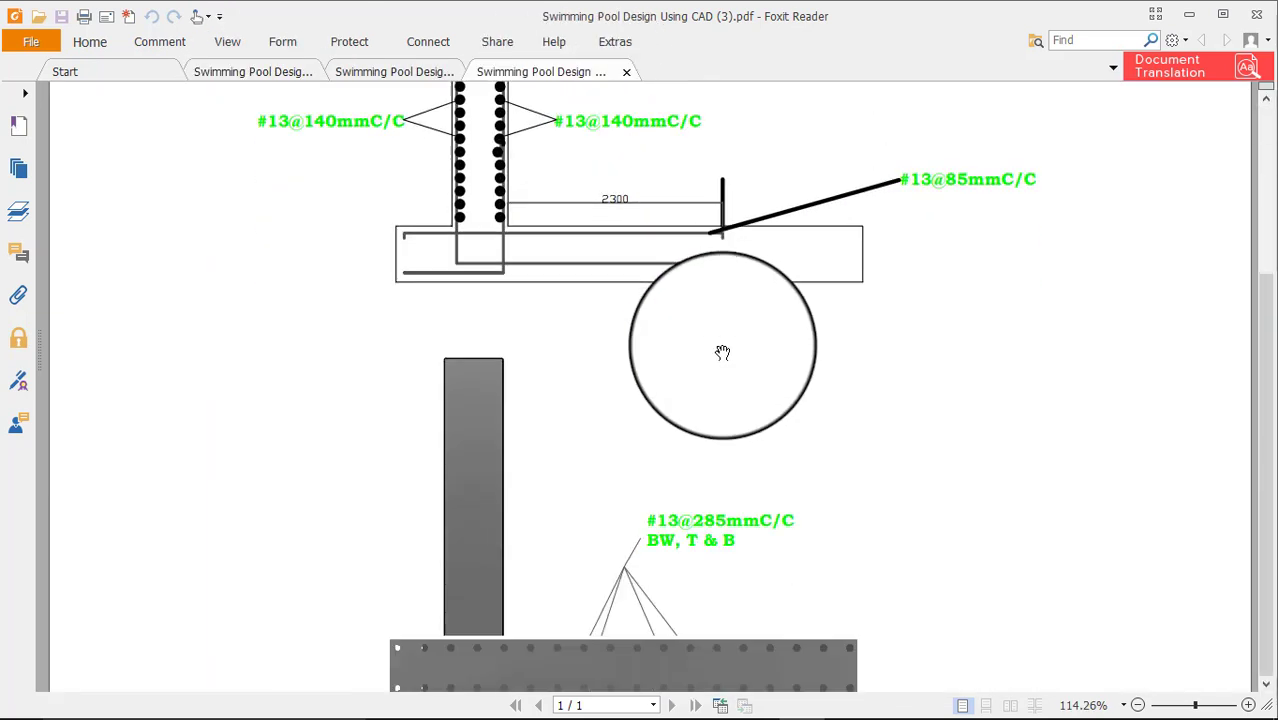
{"action": "scroll", "coordinate": [721, 400], "scroll_direction": "down", "scroll_amount": 2}
{"action": "scroll", "coordinate": [719, 419], "scroll_direction": "up", "scroll_amount": 3}
{"action": "scroll", "coordinate": [718, 382], "scroll_direction": "up", "scroll_amount": 2}
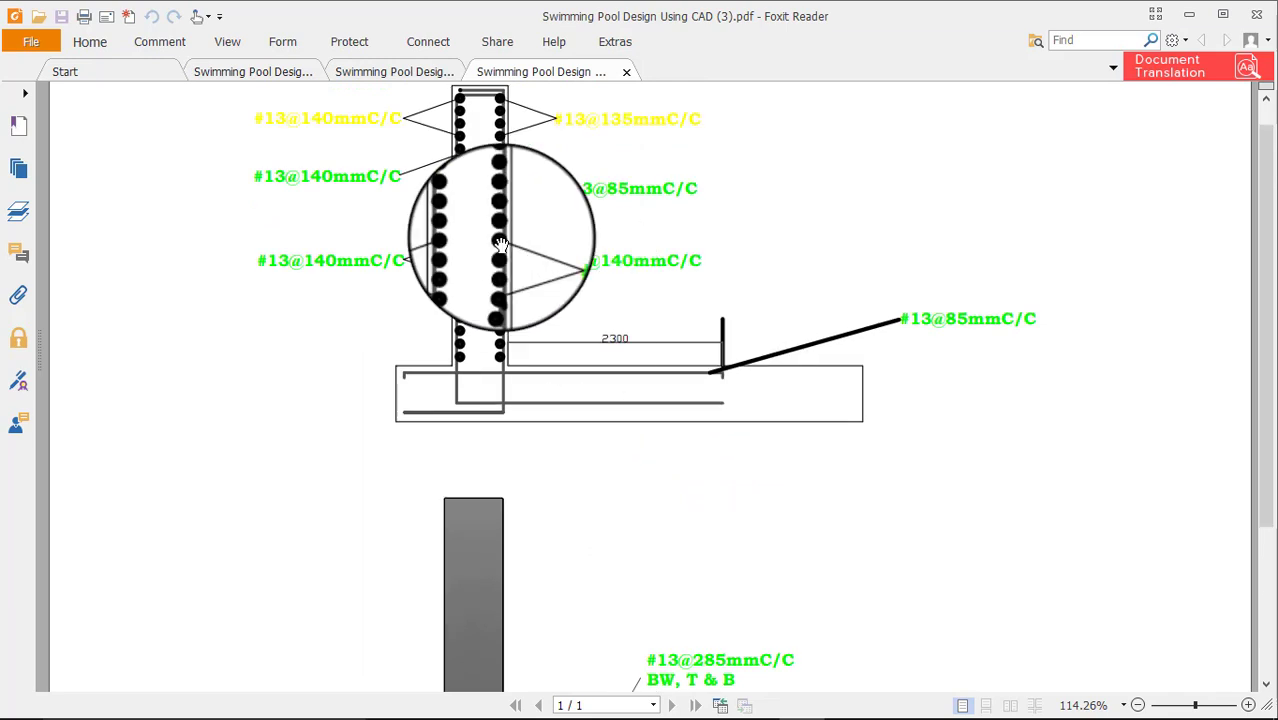
{"action": "left_click", "coordinate": [295, 72]}
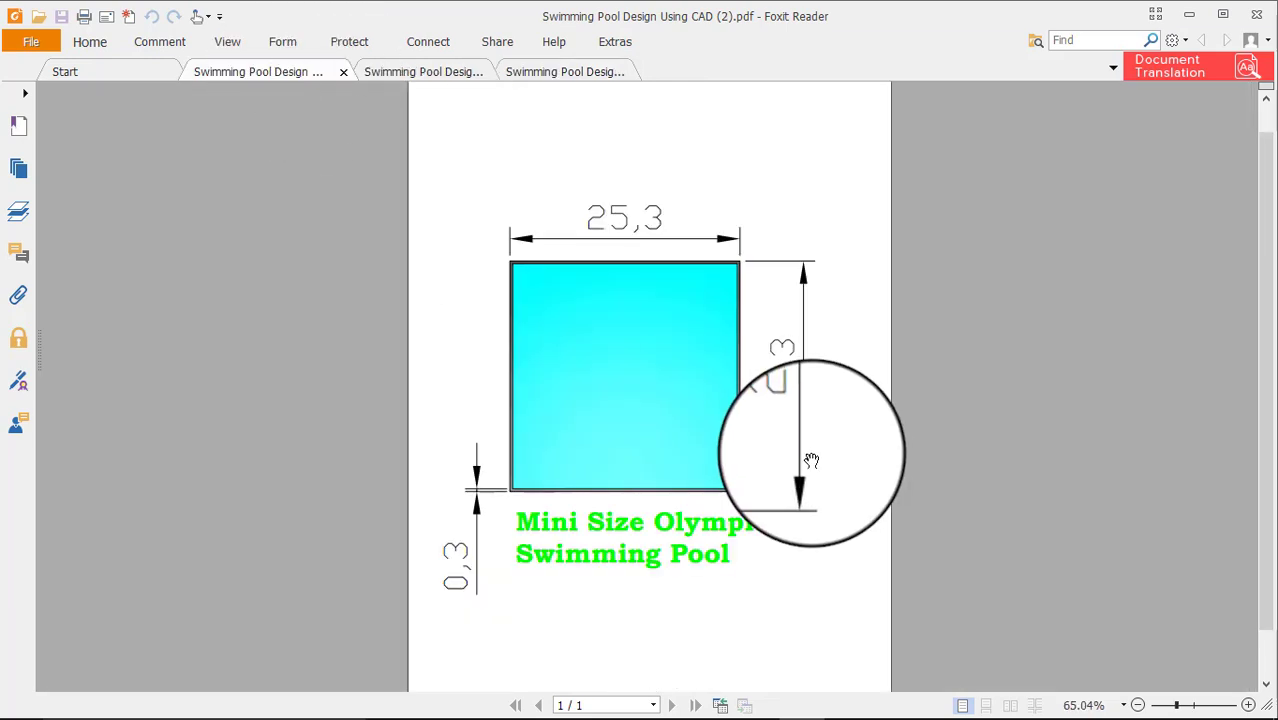
{"action": "left_click", "coordinate": [1190, 12]}
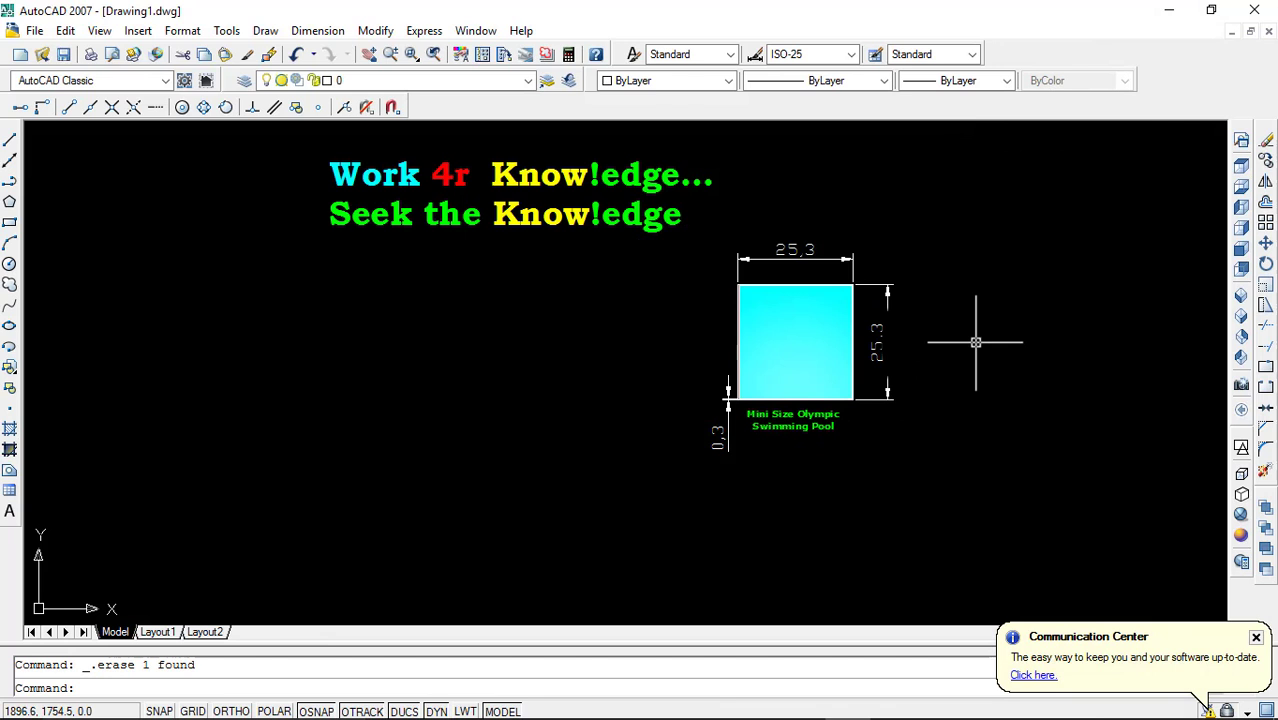
{"action": "middle_click_drag", "start_coordinate": [1012, 352], "coordinate": [941, 327]}
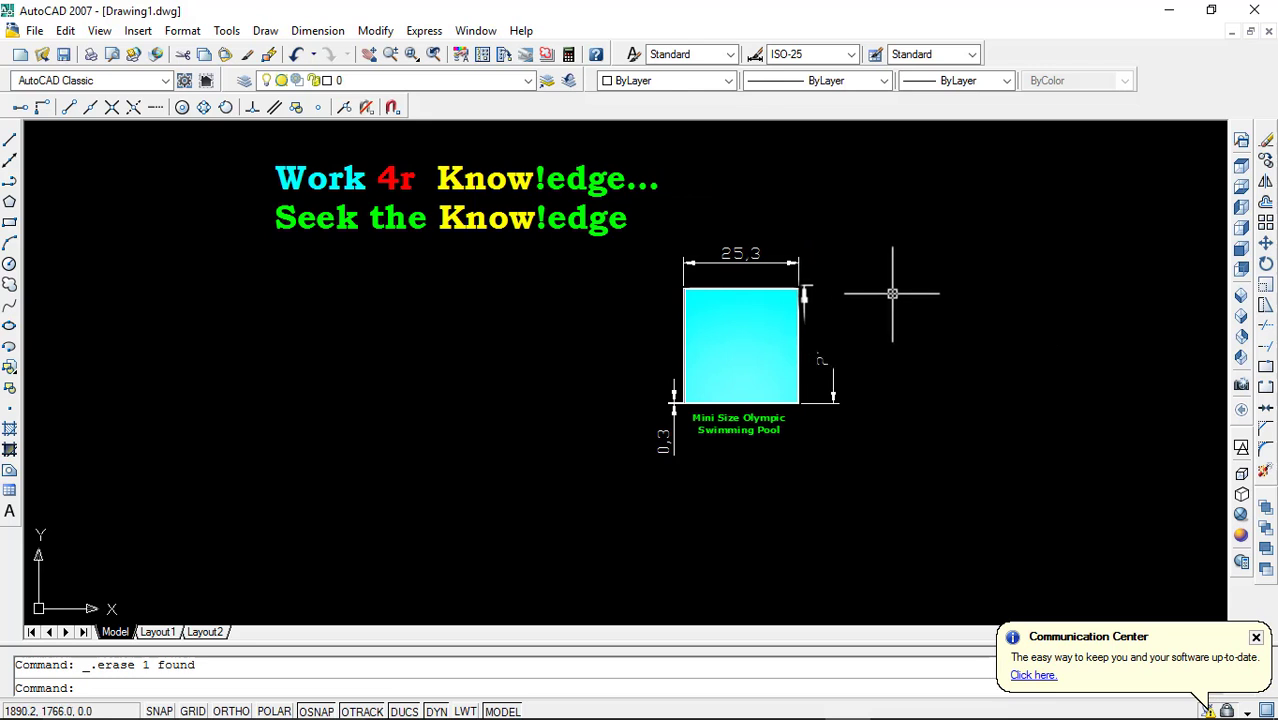
{"action": "scroll", "coordinate": [892, 293], "scroll_direction": "up", "scroll_amount": 2}
{"action": "scroll", "coordinate": [893, 290], "scroll_direction": "down", "scroll_amount": 3}
{"action": "mouse_move", "coordinate": [893, 290]}
{"action": "middle_mouse_down"}
{"action": "mouse_move", "coordinate": [770, 277]}
{"action": "mouse_move", "coordinate": [826, 298]}
{"action": "mouse_move", "coordinate": [843, 320]}
{"action": "middle_mouse_up"}
{"action": "scroll", "coordinate": [770, 277], "scroll_direction": "up", "scroll_amount": 2}
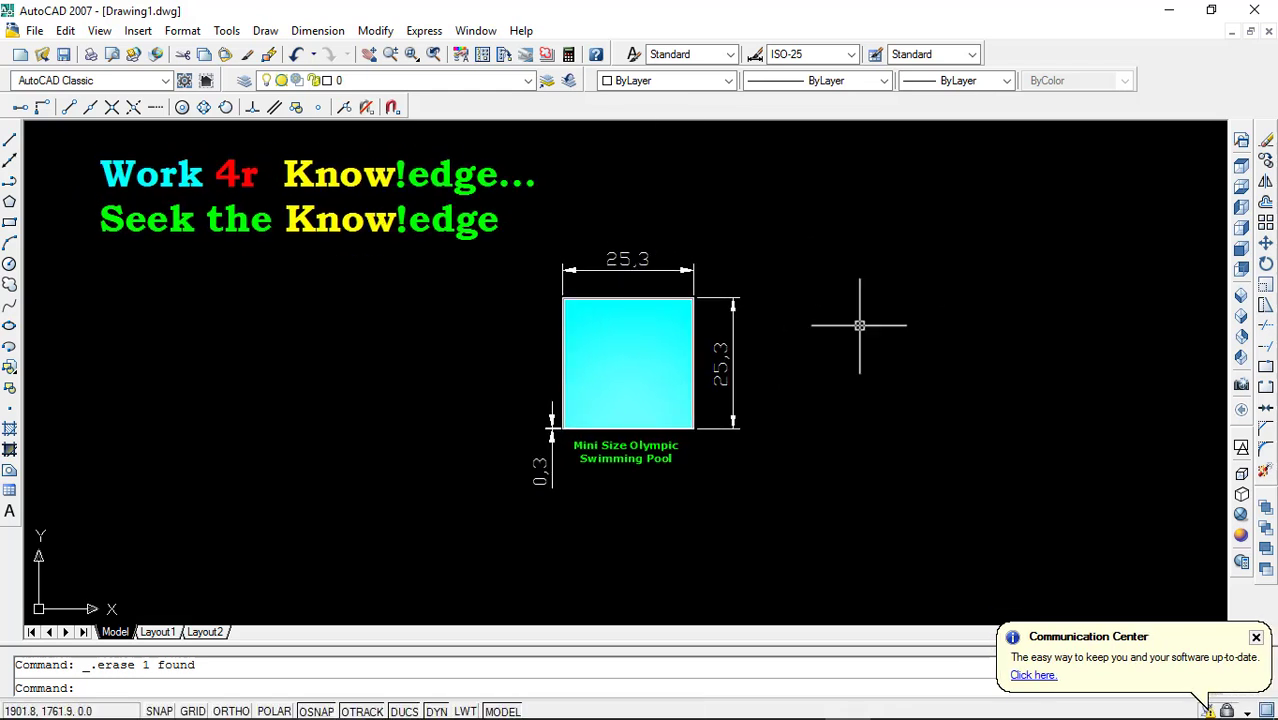
Open the Plot dialog and add a new page setup named Work 4r Know.
{"action": "left_click", "coordinate": [30, 31]}
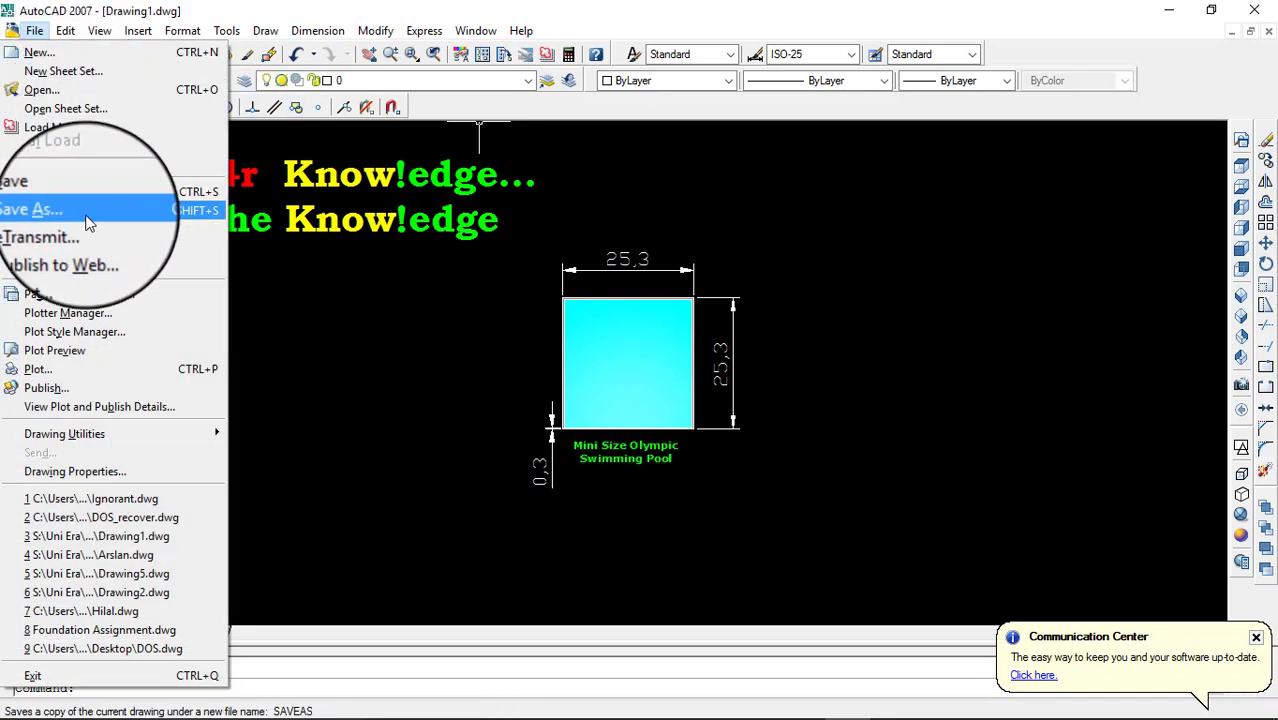
{"action": "left_click", "coordinate": [110, 370]}
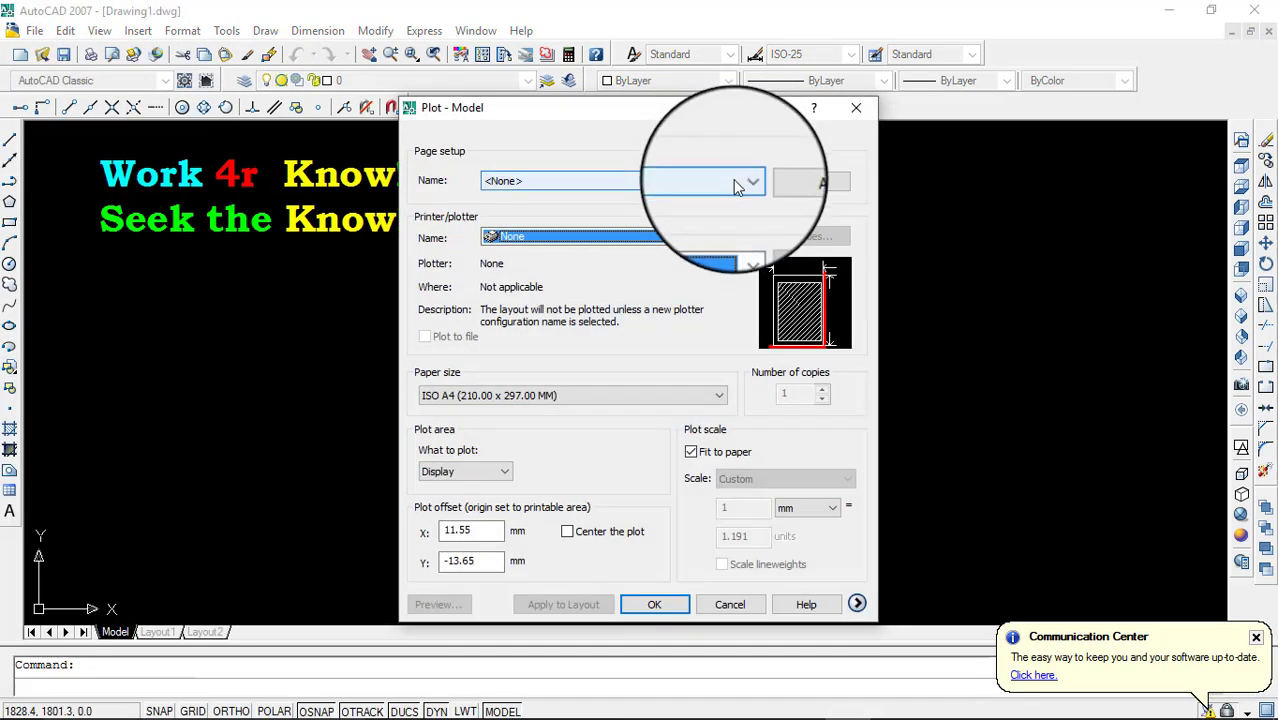
{"action": "left_click", "coordinate": [806, 186]}
{"action": "type", "text": "Work 4r Know"}
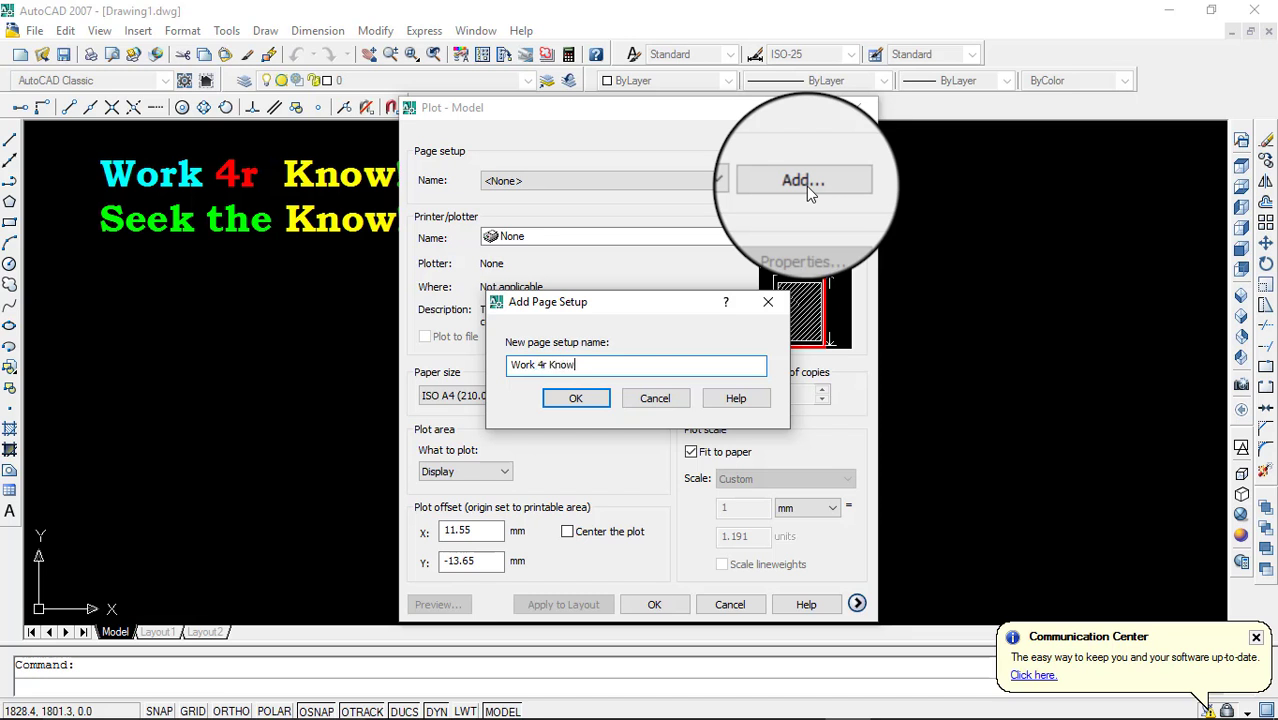
{"action": "left_click", "coordinate": [576, 398]}
Choose Foxit Reader PDF Printer as the printer/plotter.
{"action": "left_click", "coordinate": [577, 239]}
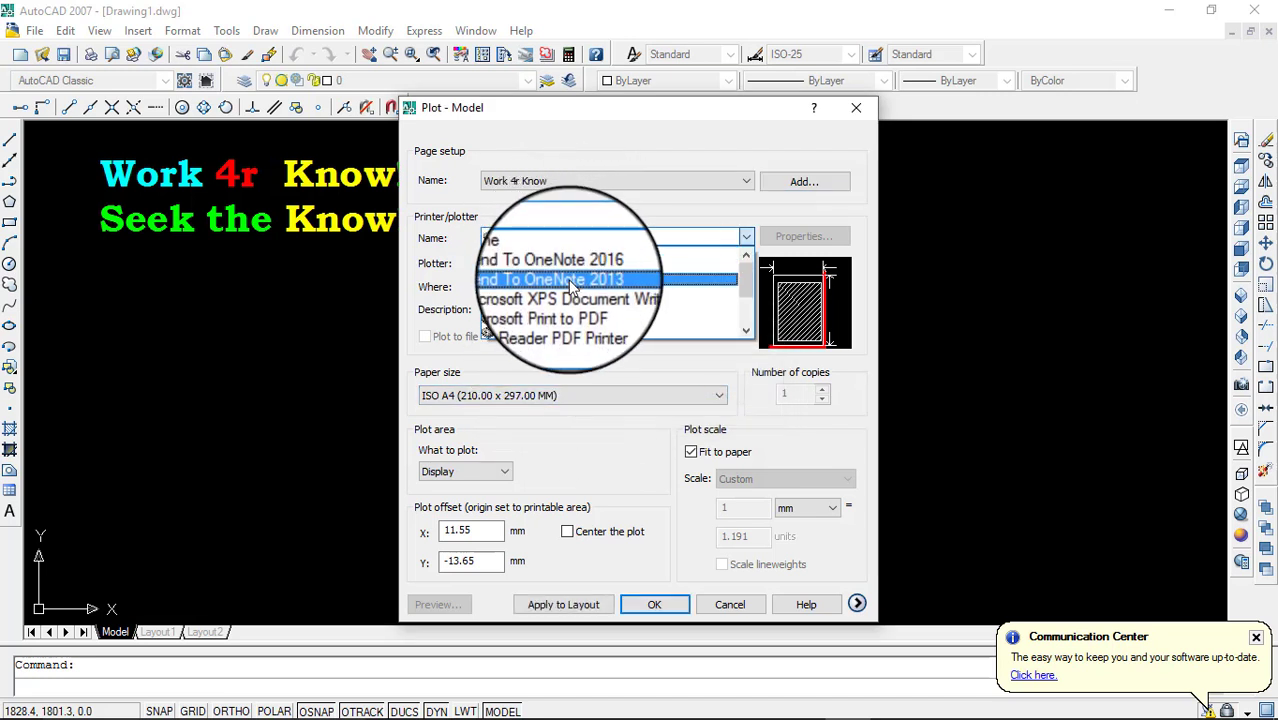
{"action": "scroll", "coordinate": [586, 316], "scroll_direction": "down", "scroll_amount": 1}
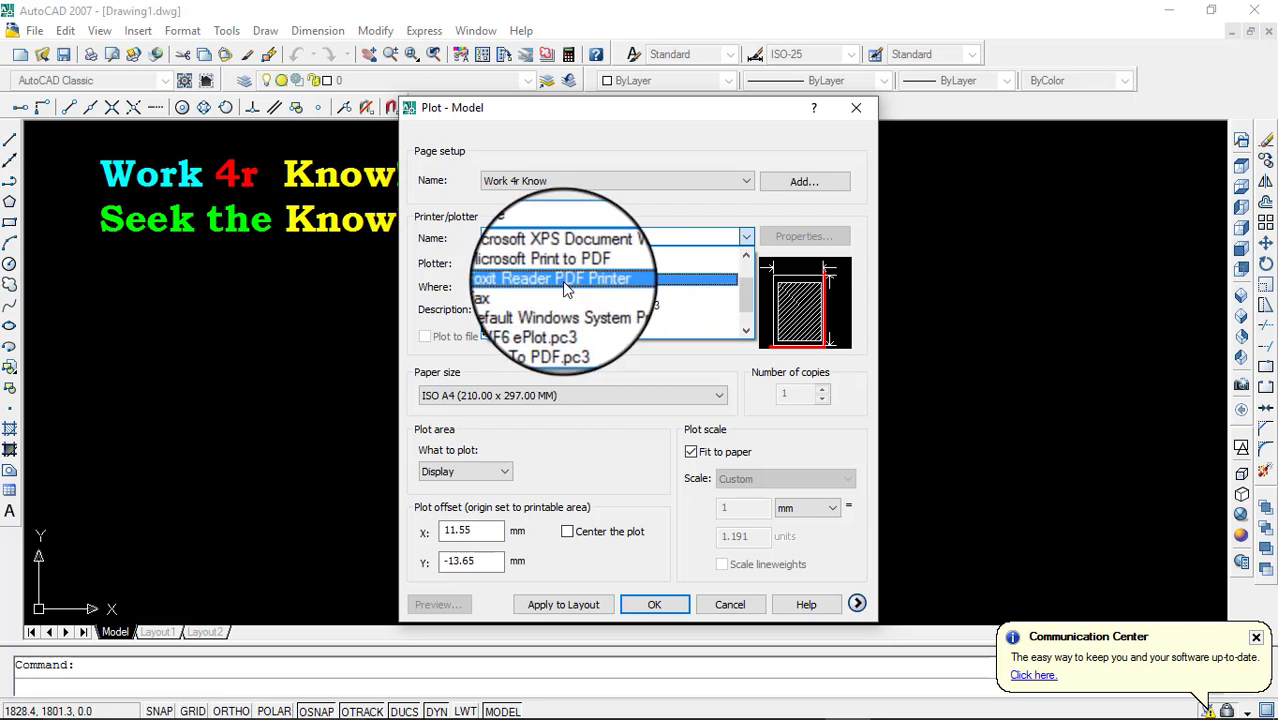
{"action": "scroll", "coordinate": [560, 300], "scroll_direction": "down", "scroll_amount": 1}
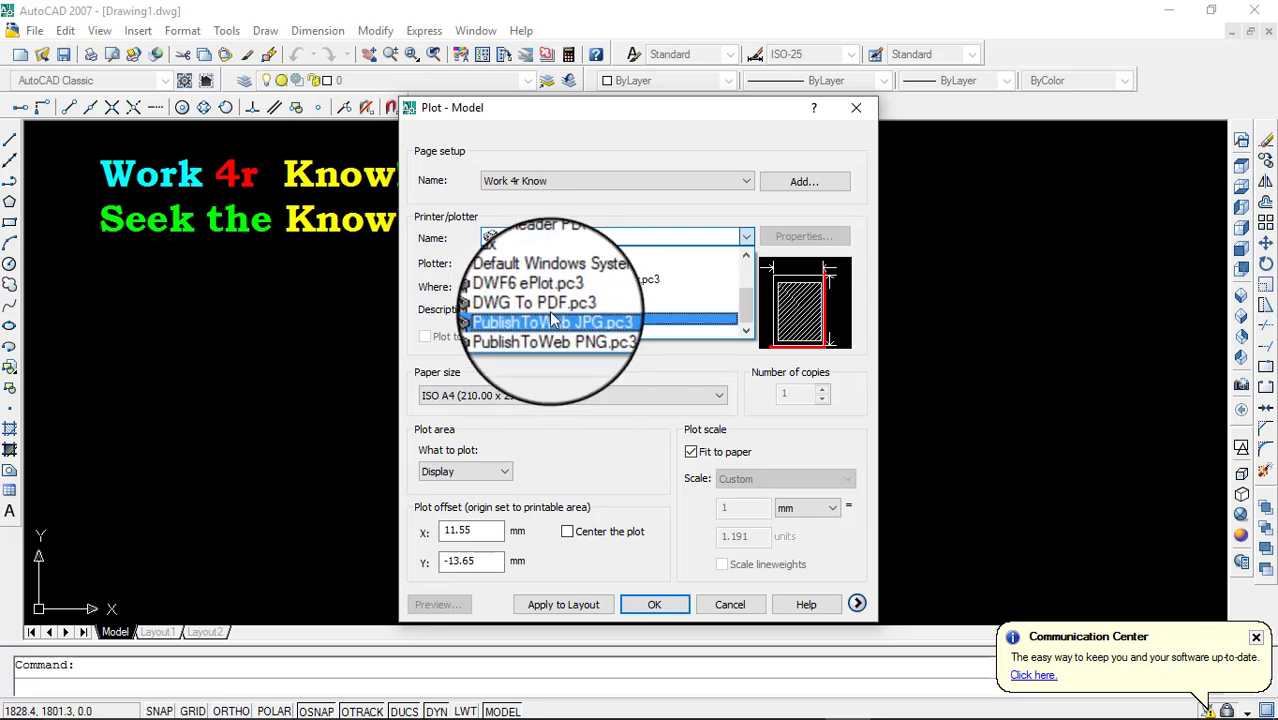
{"action": "scroll", "coordinate": [553, 300], "scroll_direction": "up", "scroll_amount": 1}
{"action": "scroll", "coordinate": [545, 285], "scroll_direction": "up", "scroll_amount": 1}
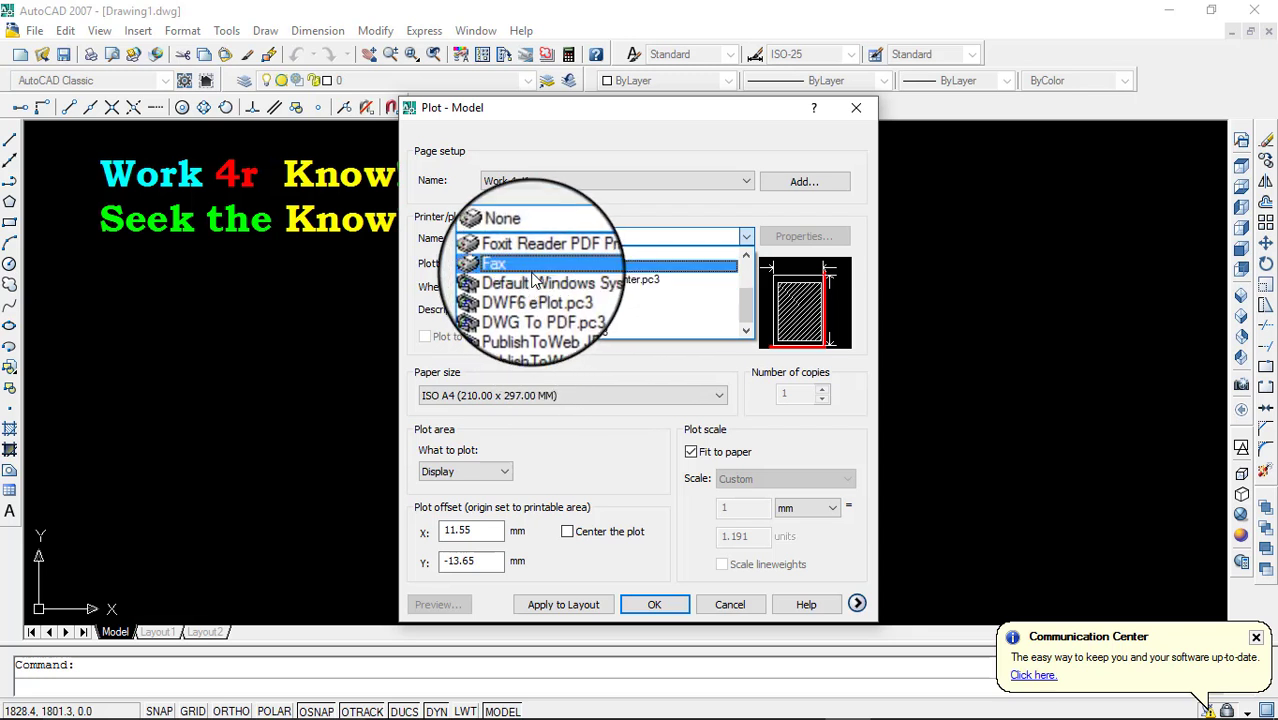
{"action": "left_click", "coordinate": [547, 256]}
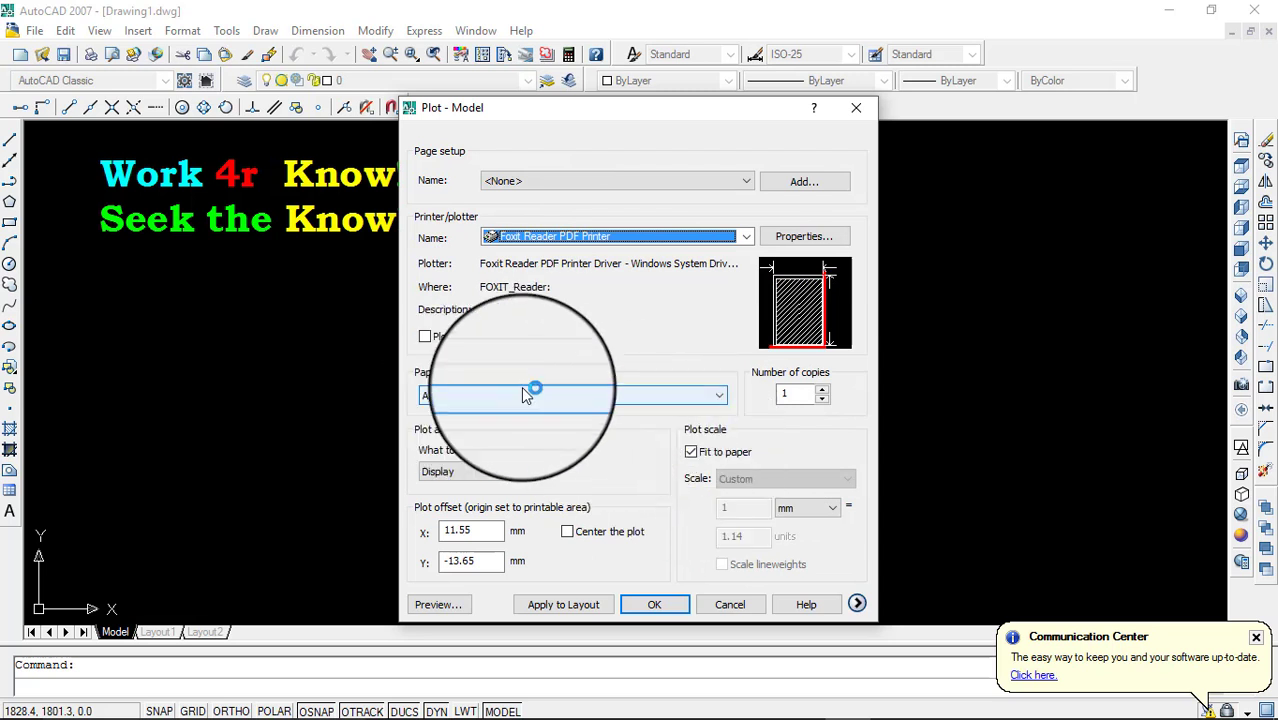
Plot to file, with the plot area set to a window around the title text and pool plan.
{"action": "left_click", "coordinate": [427, 340]}
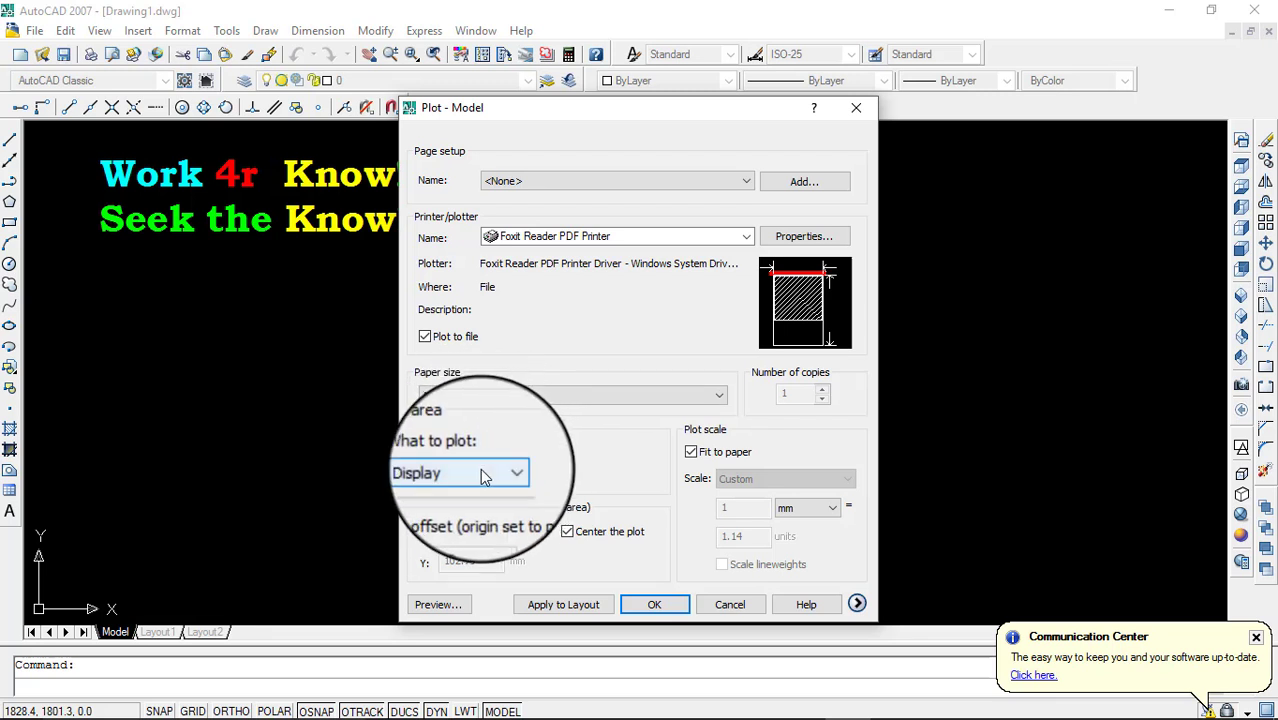
{"action": "left_click", "coordinate": [480, 468]}
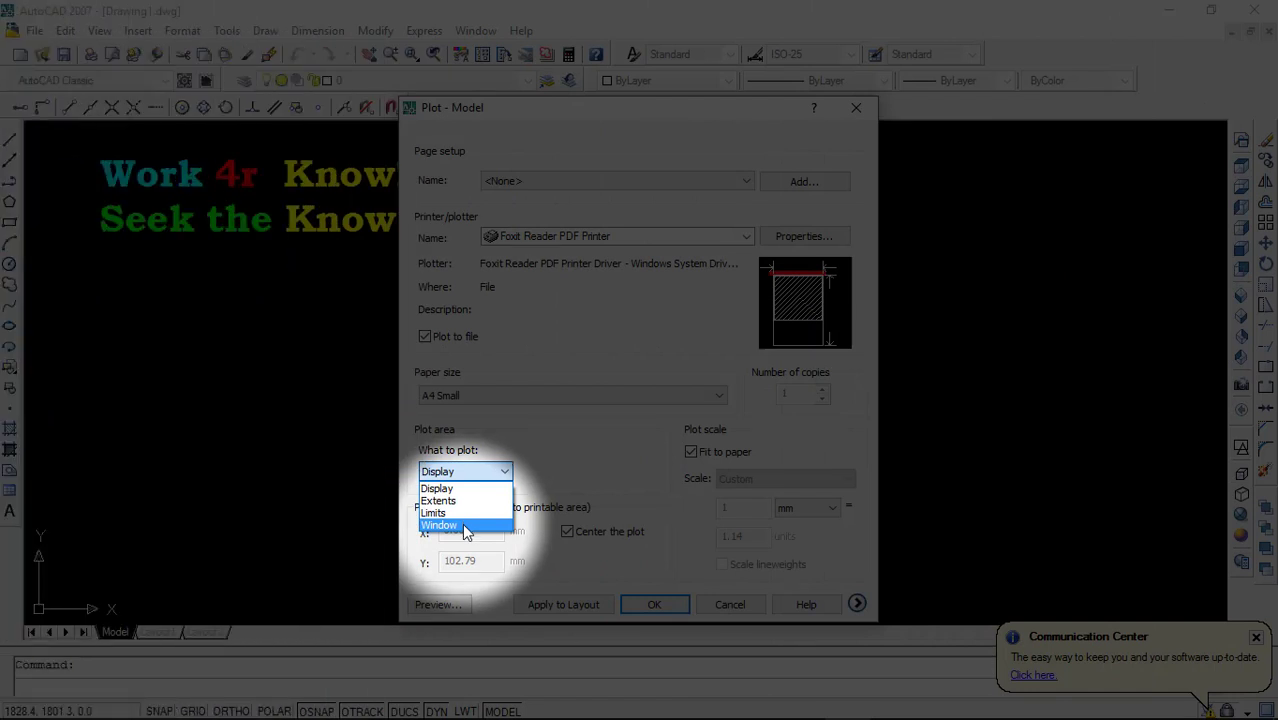
{"action": "left_click", "coordinate": [465, 526]}
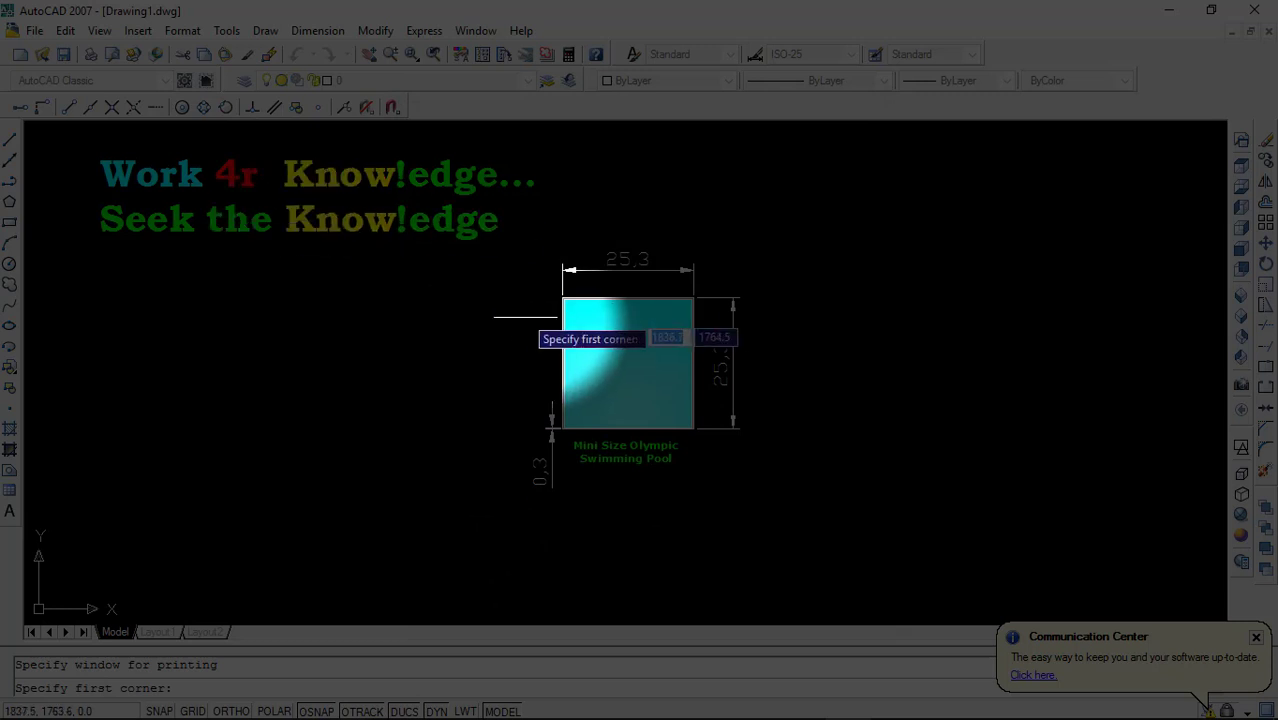
{"action": "left_click", "coordinate": [92, 143]}
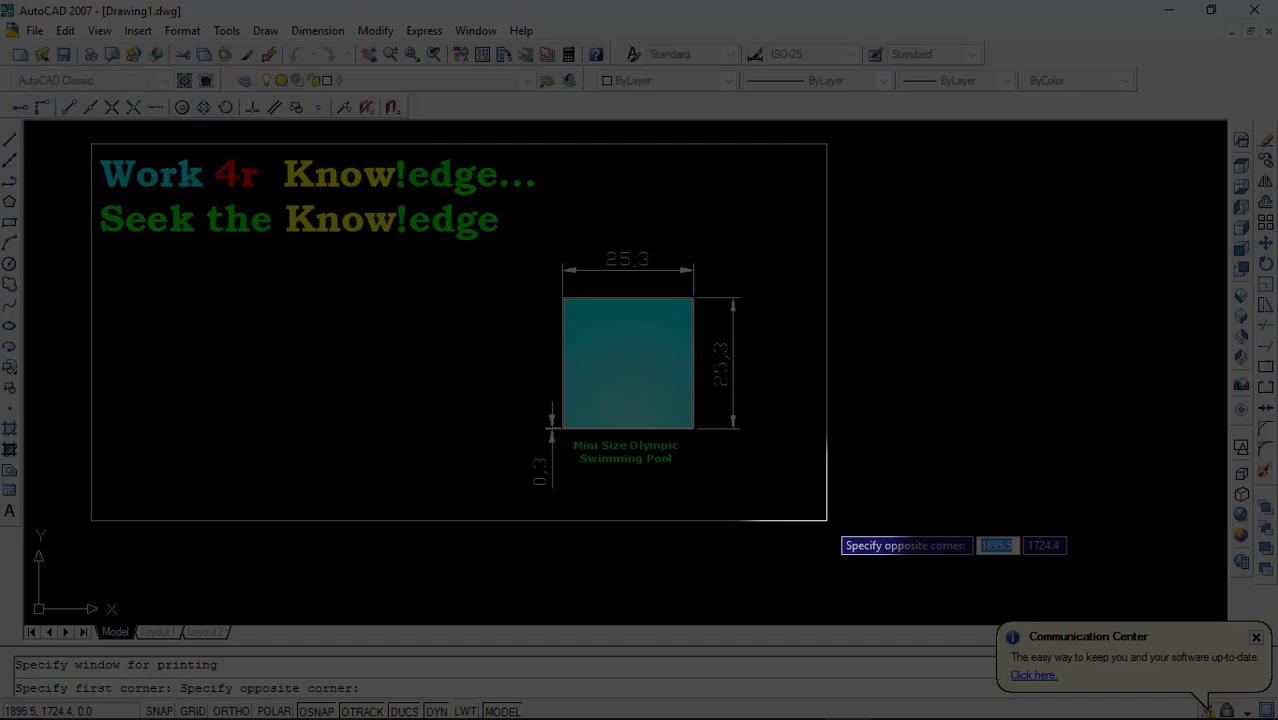
{"action": "left_click", "coordinate": [827, 520]}
{"action": "left_click", "coordinate": [691, 451]}
{"action": "left_click", "coordinate": [567, 531]}
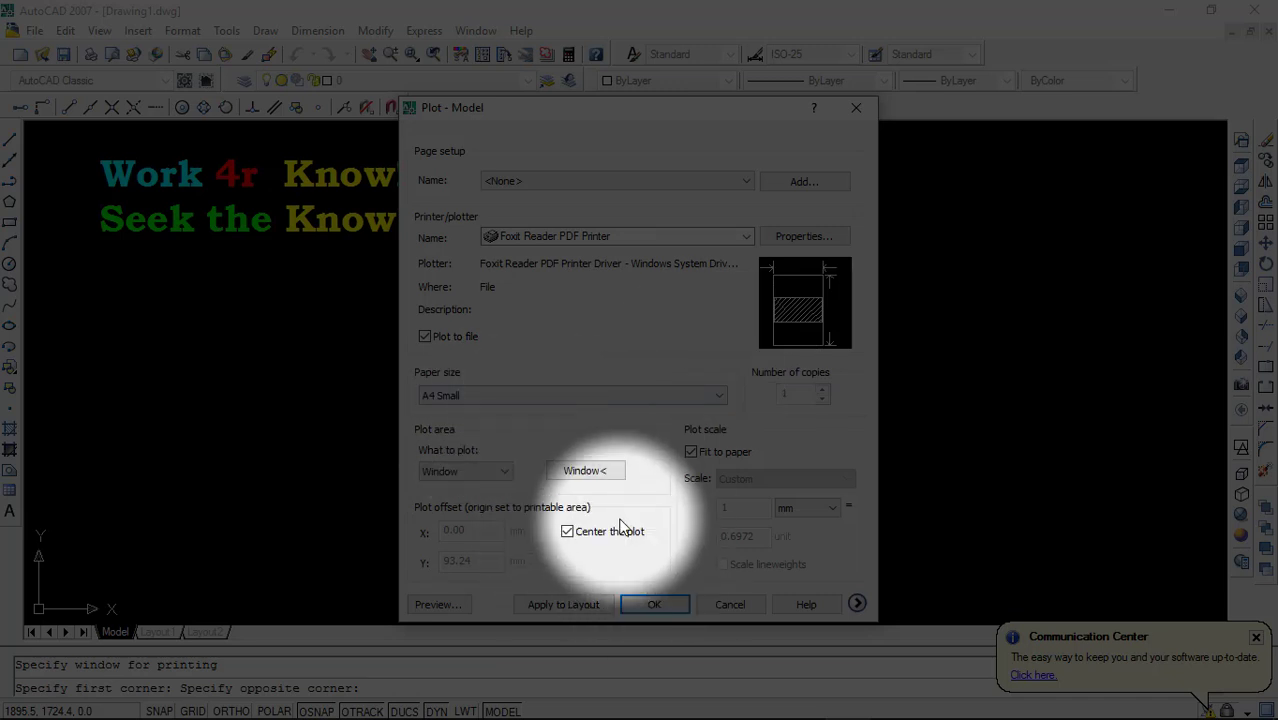
Preview the plotted sheet, zoom around it, then exit back to the Plot dialog.
{"action": "left_click", "coordinate": [438, 604]}
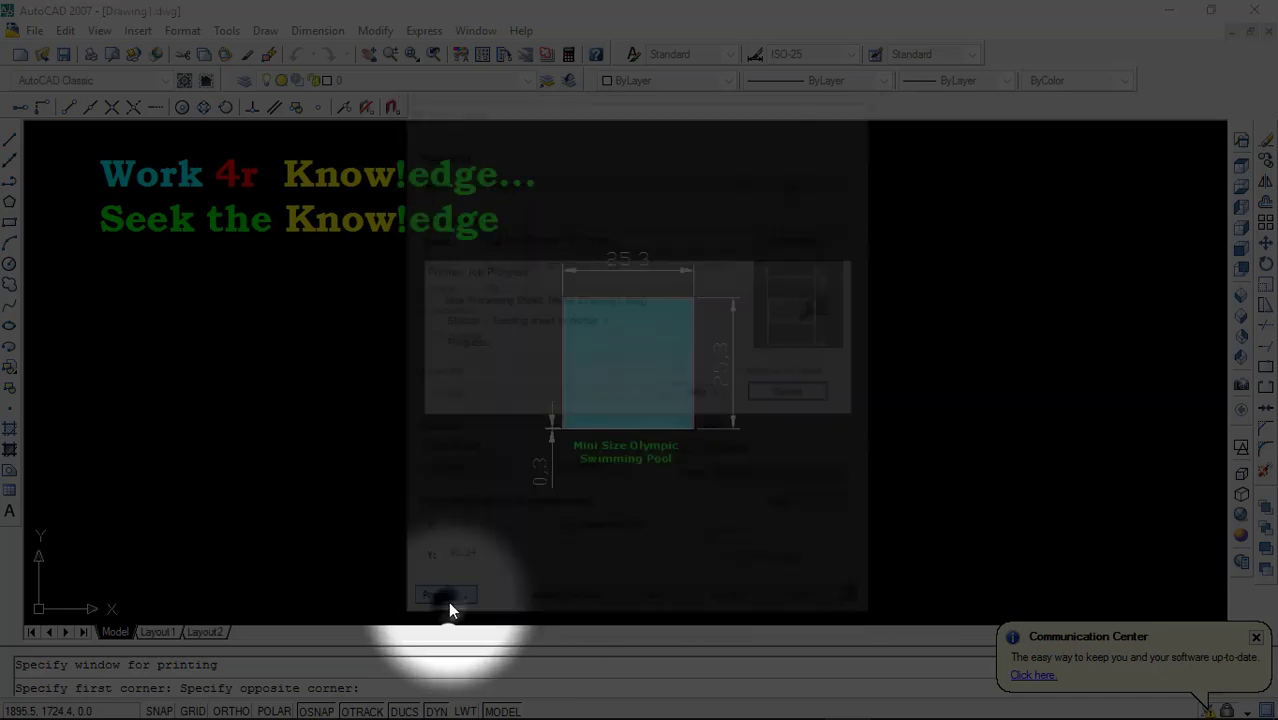
{"action": "scroll", "coordinate": [640, 340], "scroll_direction": "up", "scroll_amount": 2}
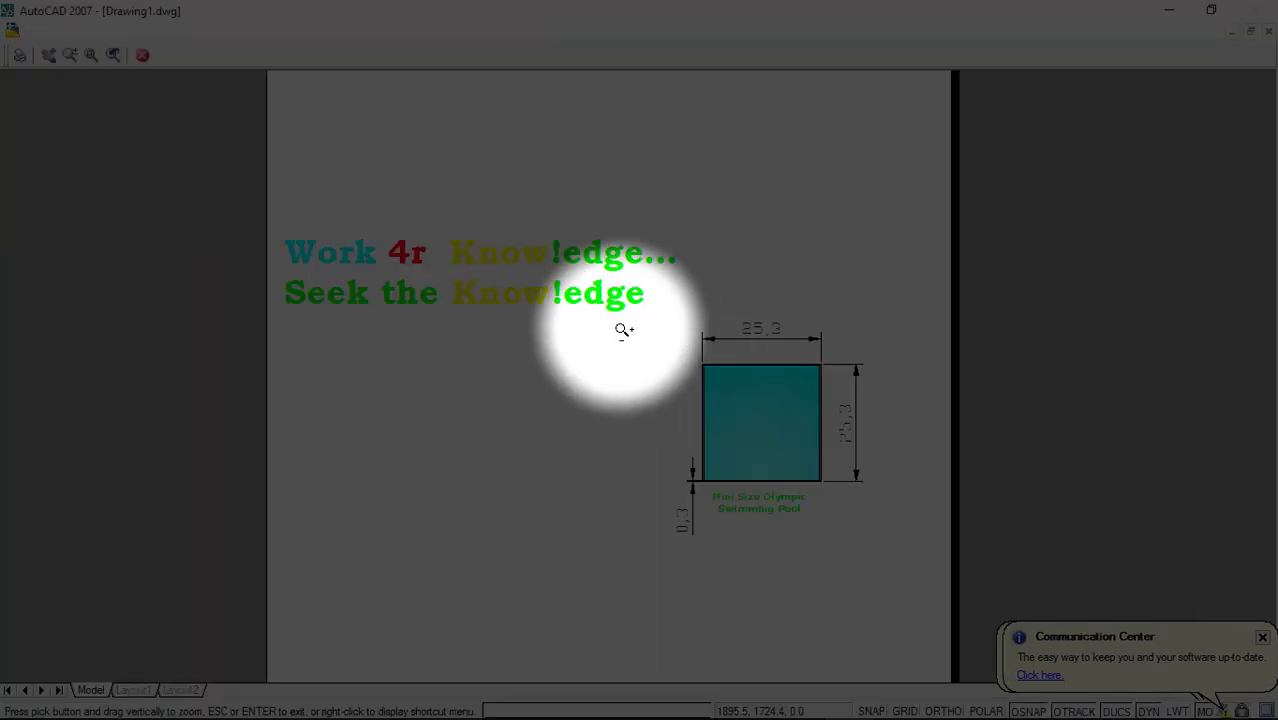
{"action": "scroll", "coordinate": [600, 315], "scroll_direction": "up", "scroll_amount": 2}
{"action": "scroll", "coordinate": [864, 408], "scroll_direction": "down", "scroll_amount": 4}
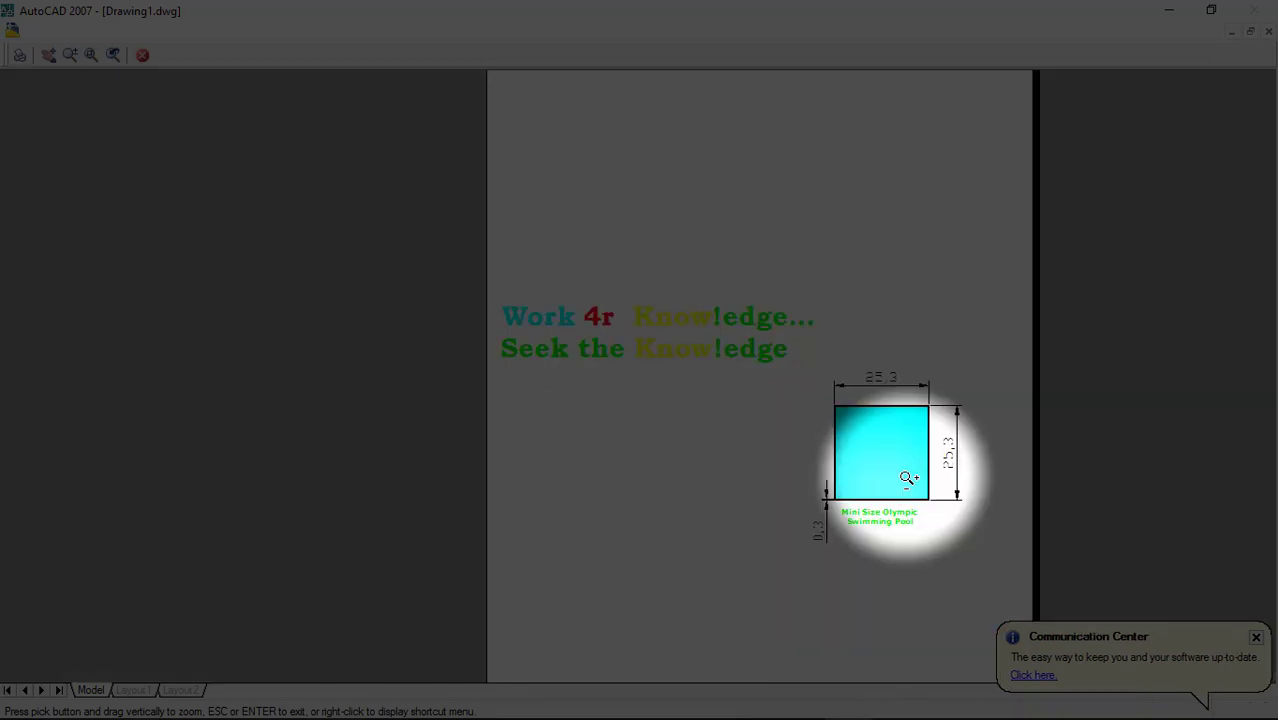
{"action": "scroll", "coordinate": [865, 525], "scroll_direction": "up", "scroll_amount": 3}
{"action": "scroll", "coordinate": [820, 462], "scroll_direction": "down", "scroll_amount": 4}
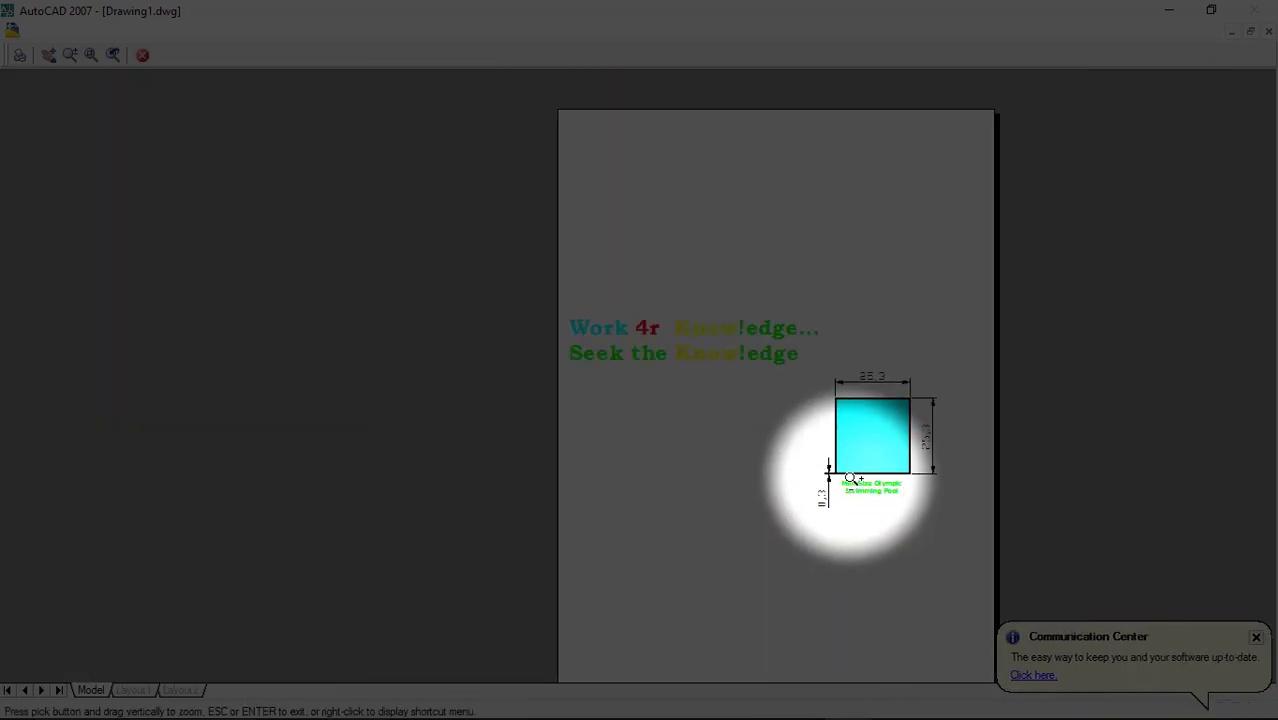
{"action": "scroll", "coordinate": [832, 458], "scroll_direction": "up", "scroll_amount": 2}
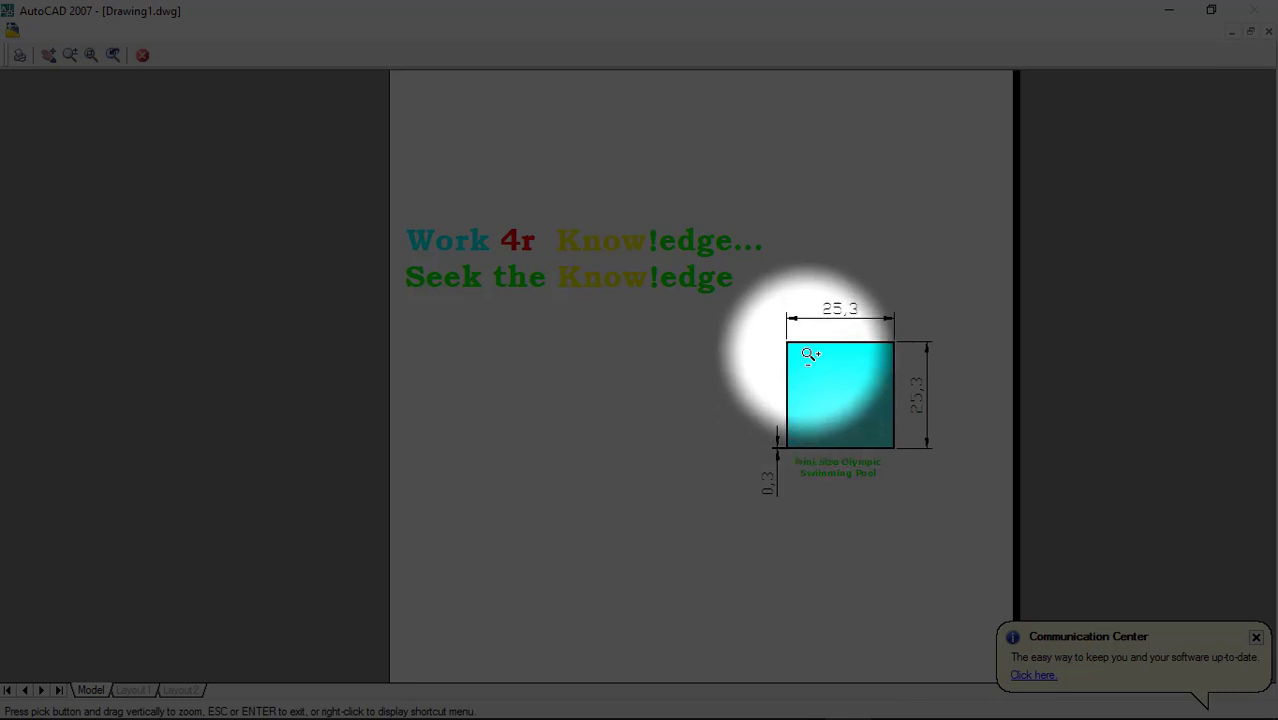
{"action": "key", "text": "Escape"}
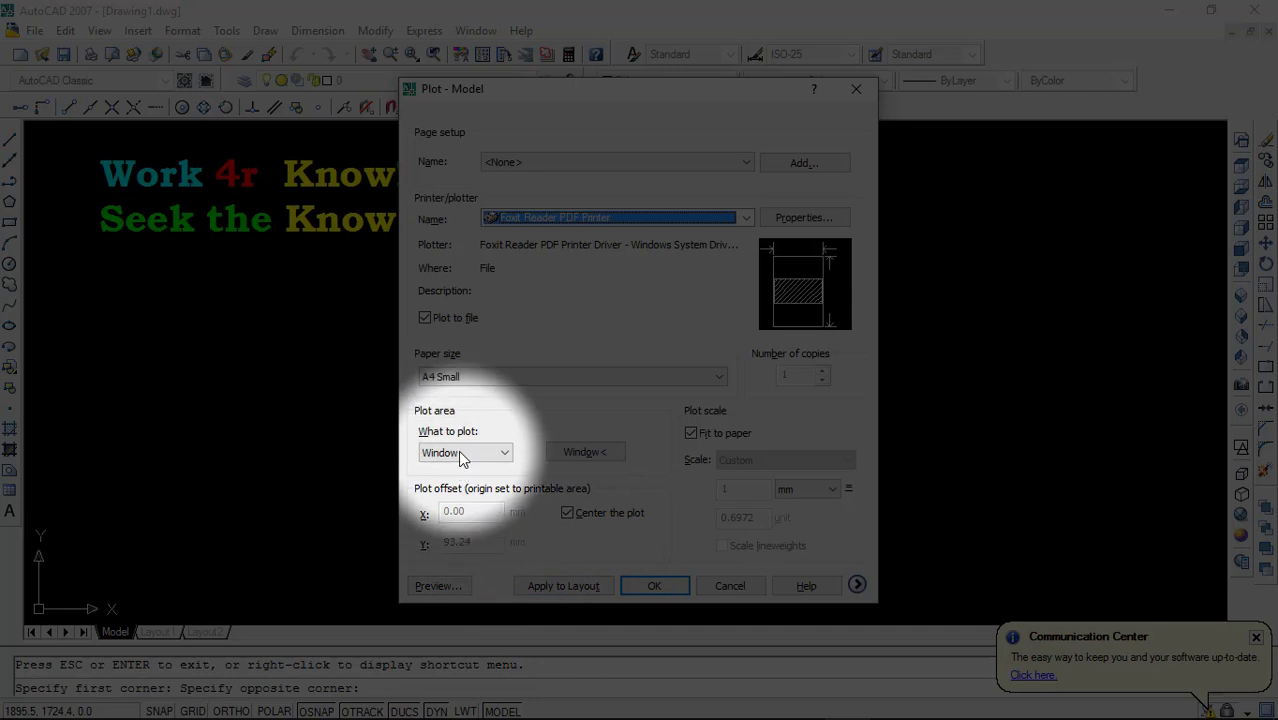
Redefine the plot window to frame only the pool plan and its dimensions.
{"action": "left_click", "coordinate": [499, 453]}
{"action": "left_click", "coordinate": [462, 506]}
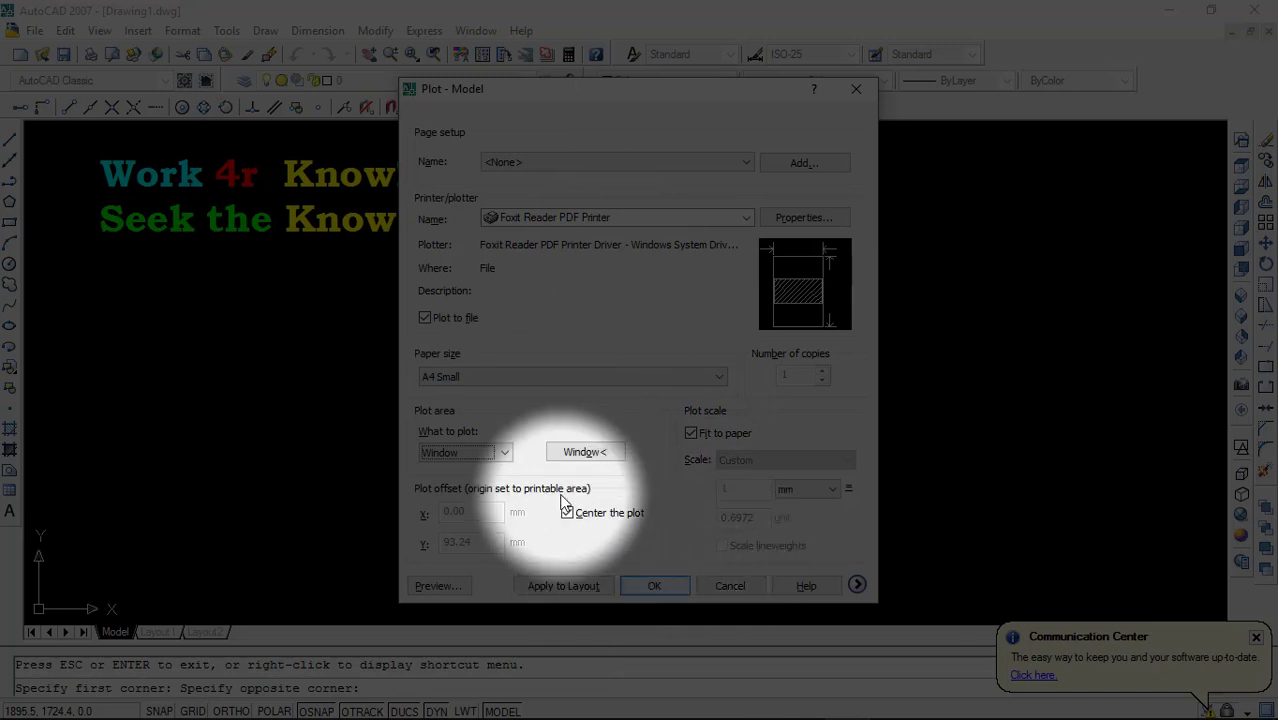
{"action": "left_click", "coordinate": [618, 452]}
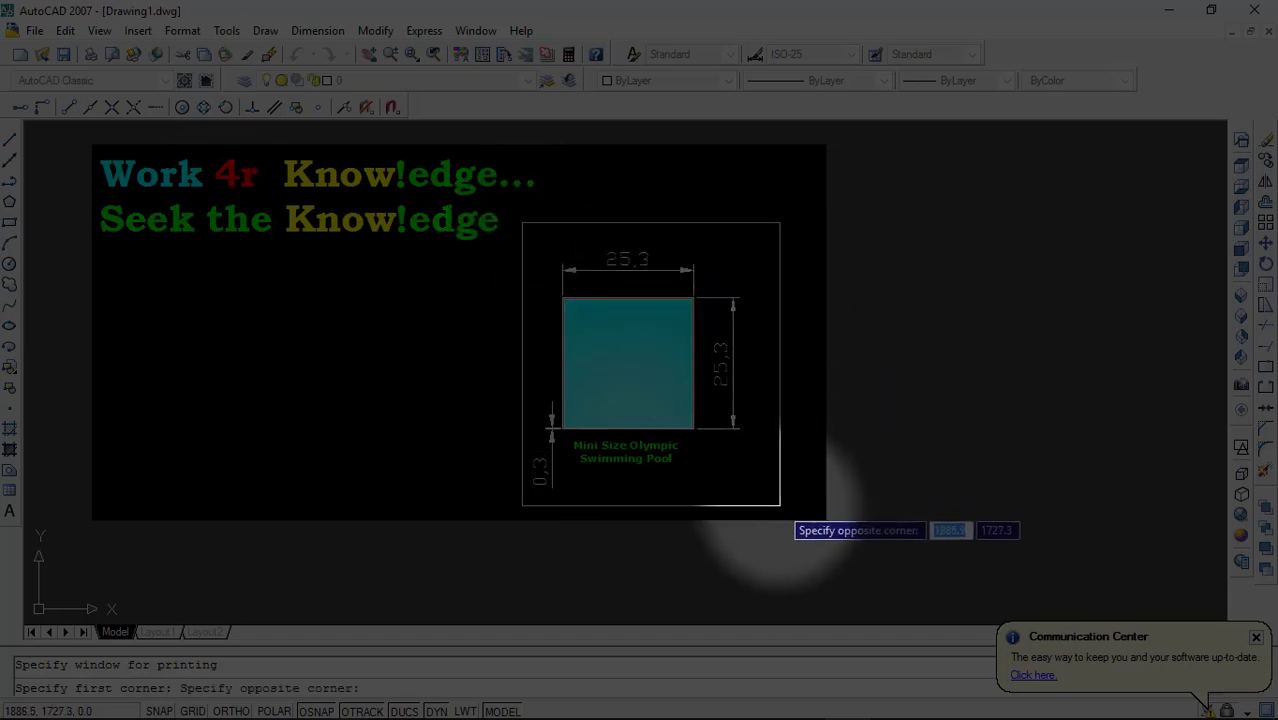
{"action": "left_click", "coordinate": [780, 507]}
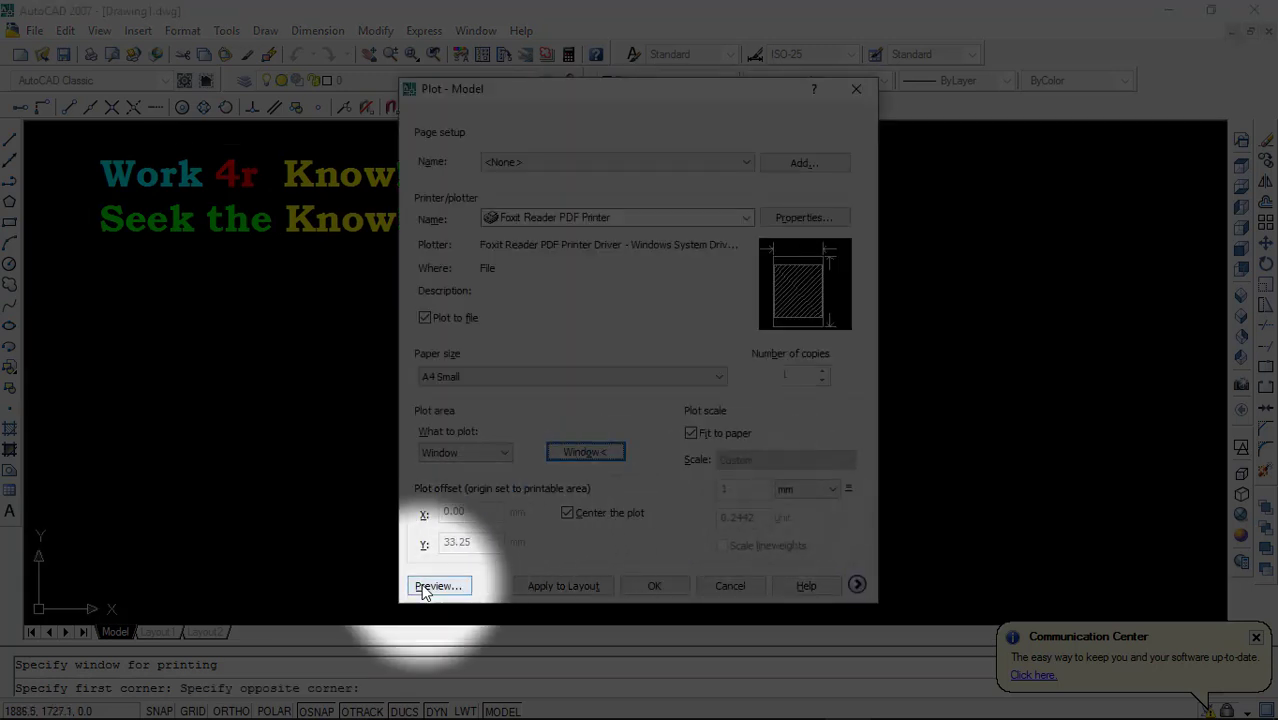
Preview the new window, panning to check the top 25,3 dimension, then exit the preview.
{"action": "left_click", "coordinate": [428, 584]}
{"action": "scroll", "coordinate": [650, 345], "scroll_direction": "up", "scroll_amount": 3}
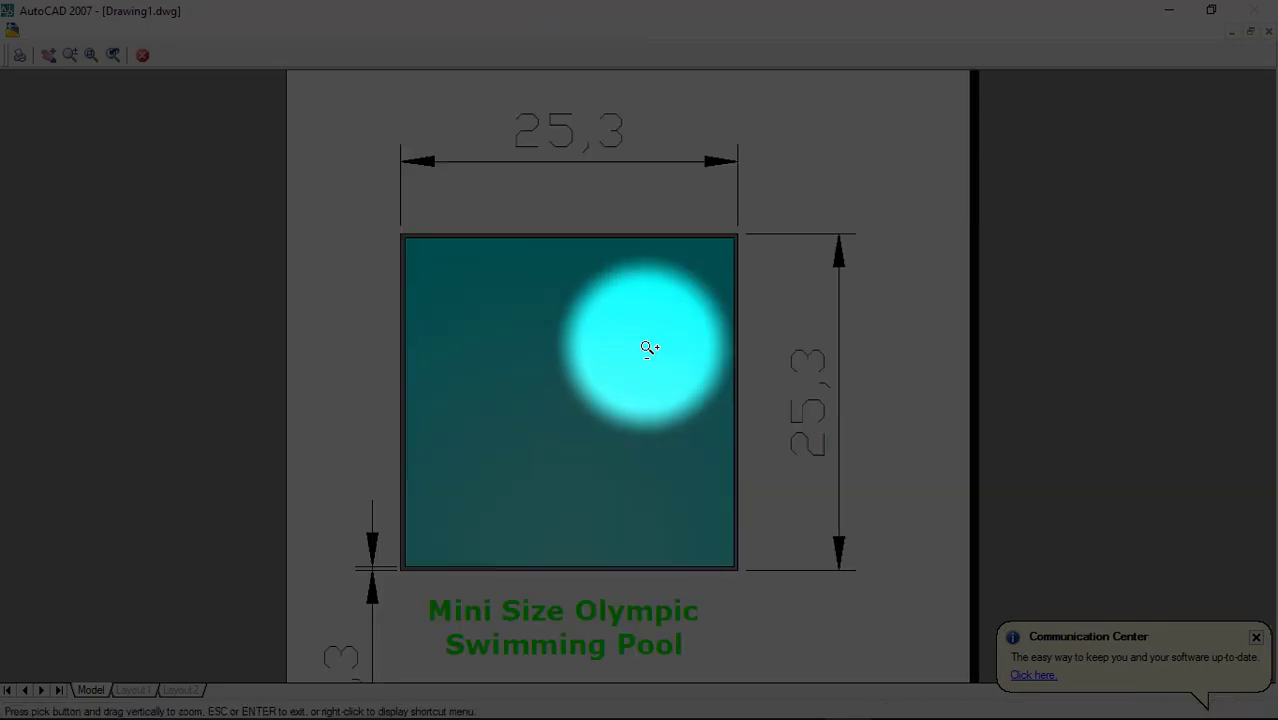
{"action": "scroll", "coordinate": [650, 333], "scroll_direction": "down", "scroll_amount": 4}
{"action": "scroll", "coordinate": [575, 445], "scroll_direction": "up", "scroll_amount": 3}
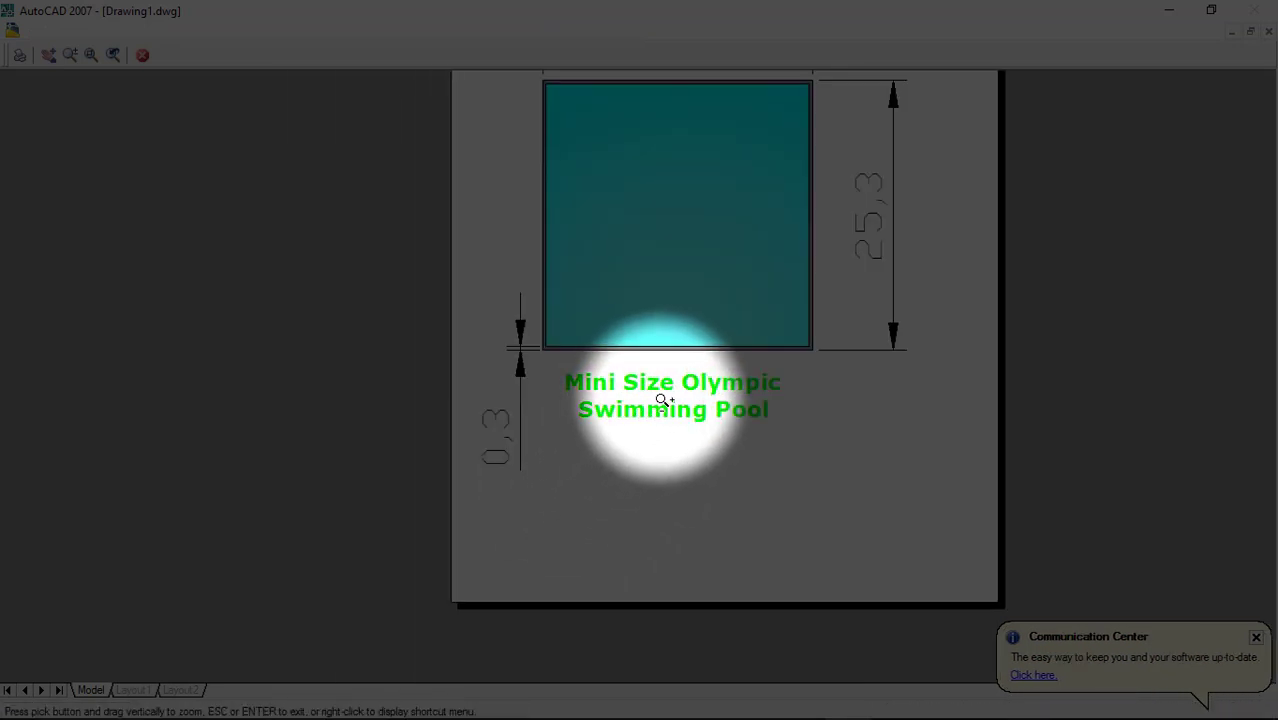
{"action": "middle_click_drag", "start_coordinate": [684, 373], "coordinate": [713, 496]}
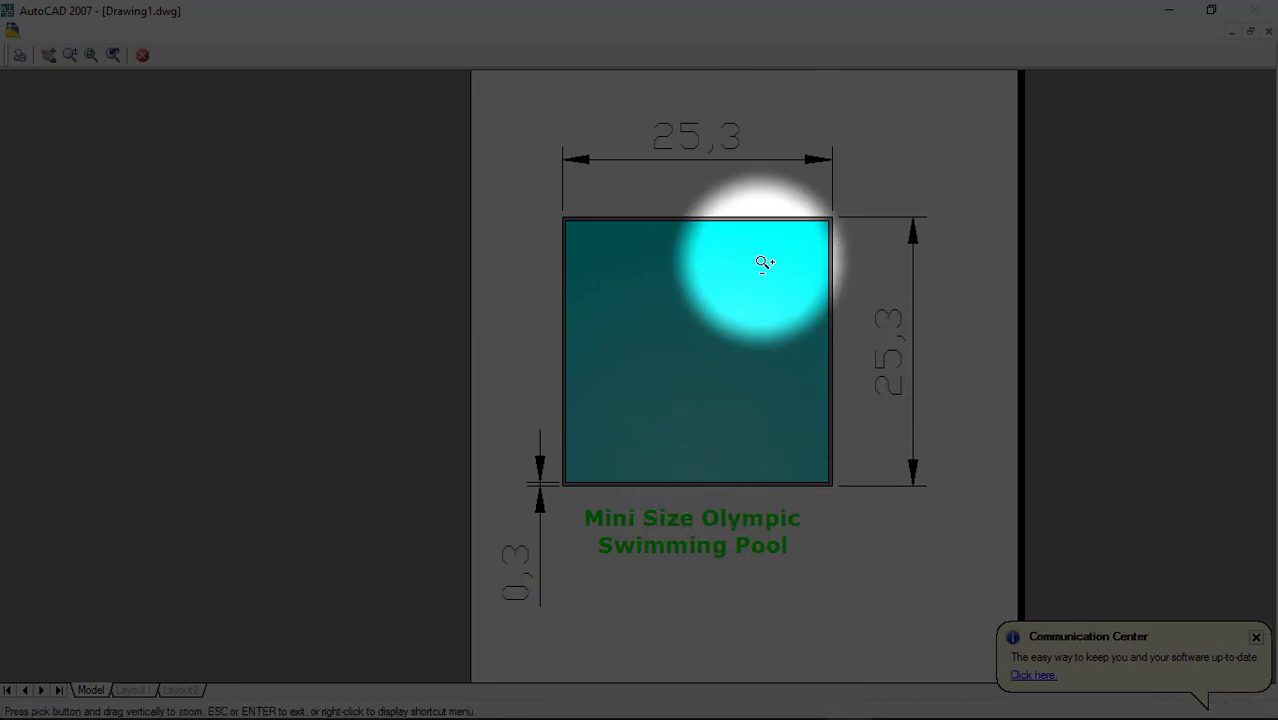
{"action": "key", "text": "Escape"}
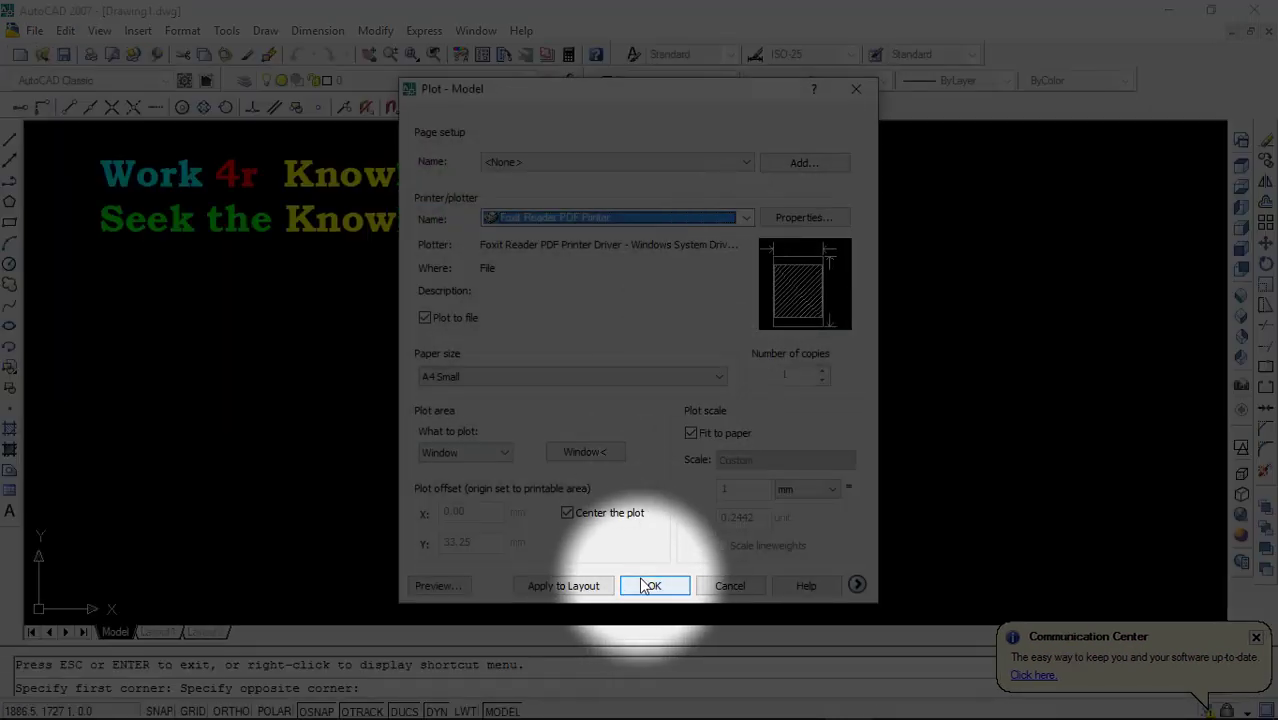
Accept the plot settings, choose the Desktop folder and enter W4K as the plot file name.
{"action": "left_click", "coordinate": [648, 588]}
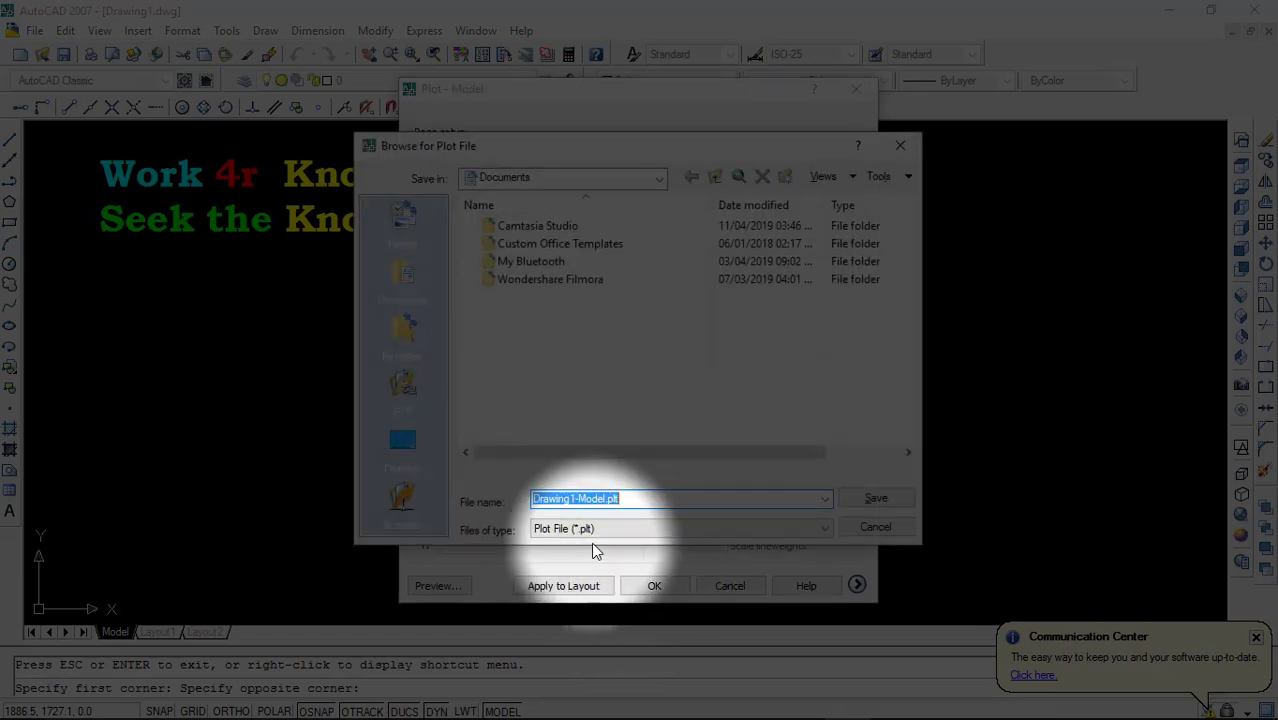
{"action": "left_click", "coordinate": [402, 442]}
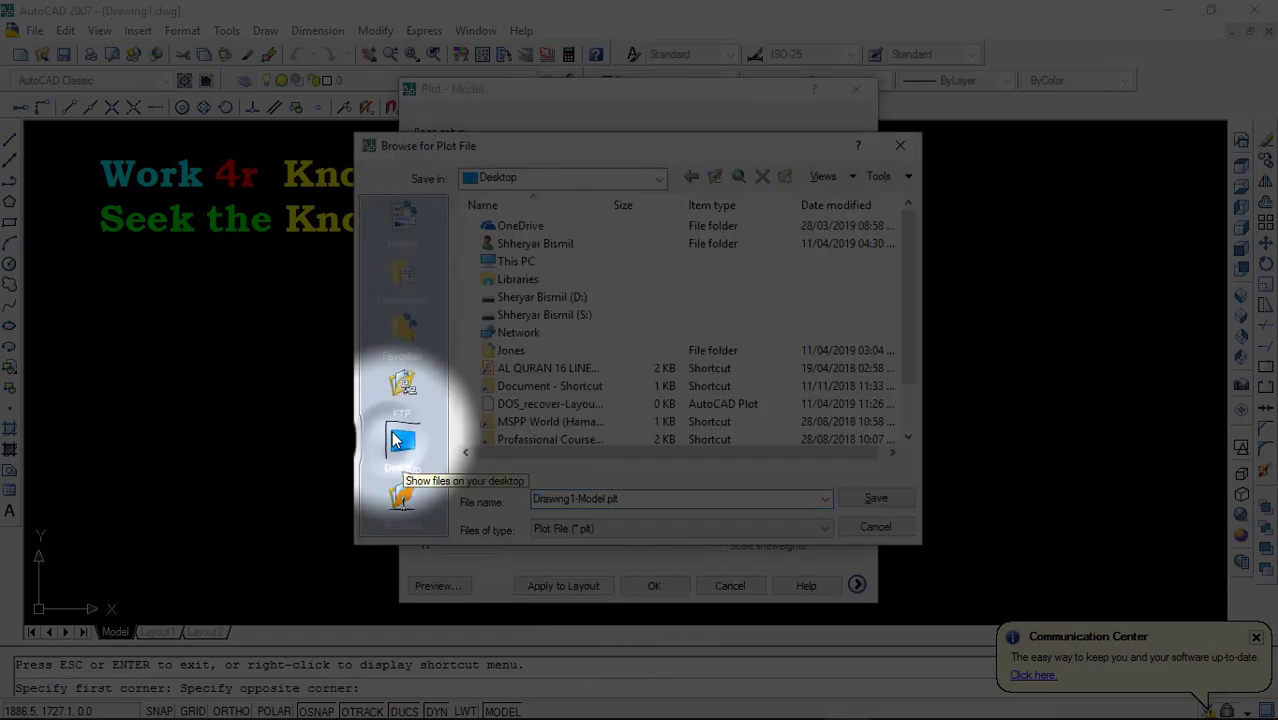
{"action": "double_click", "coordinate": [643, 493]}
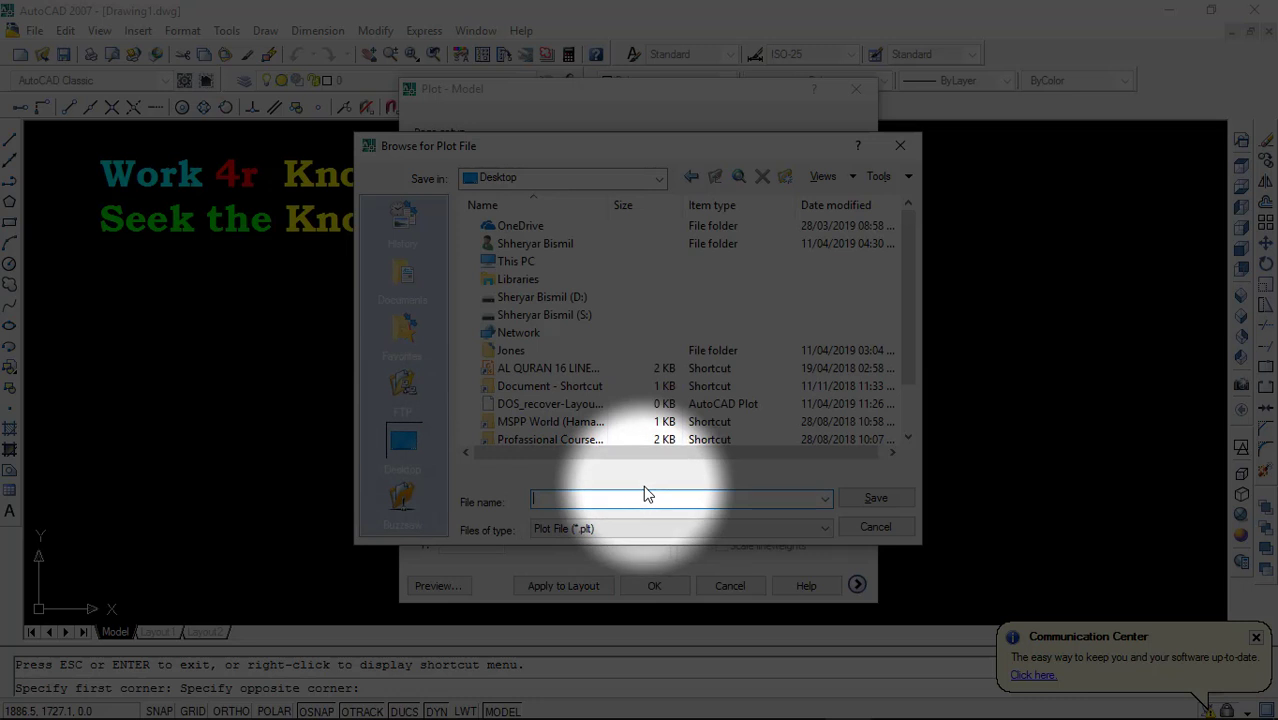
{"action": "type", "text": "W4K"}
Save the plot file, then name the Foxit PDF W4K and save it to the Desktop.
{"action": "left_click", "coordinate": [869, 497]}
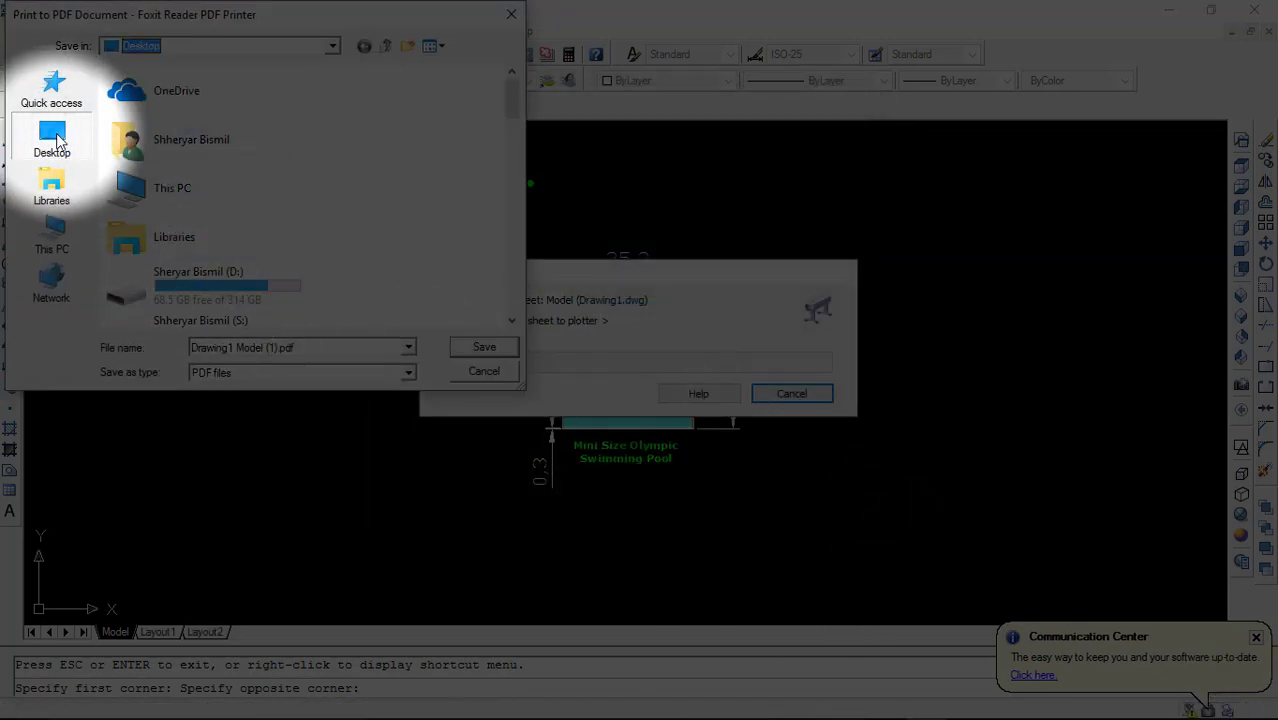
{"action": "double_click", "coordinate": [309, 349]}
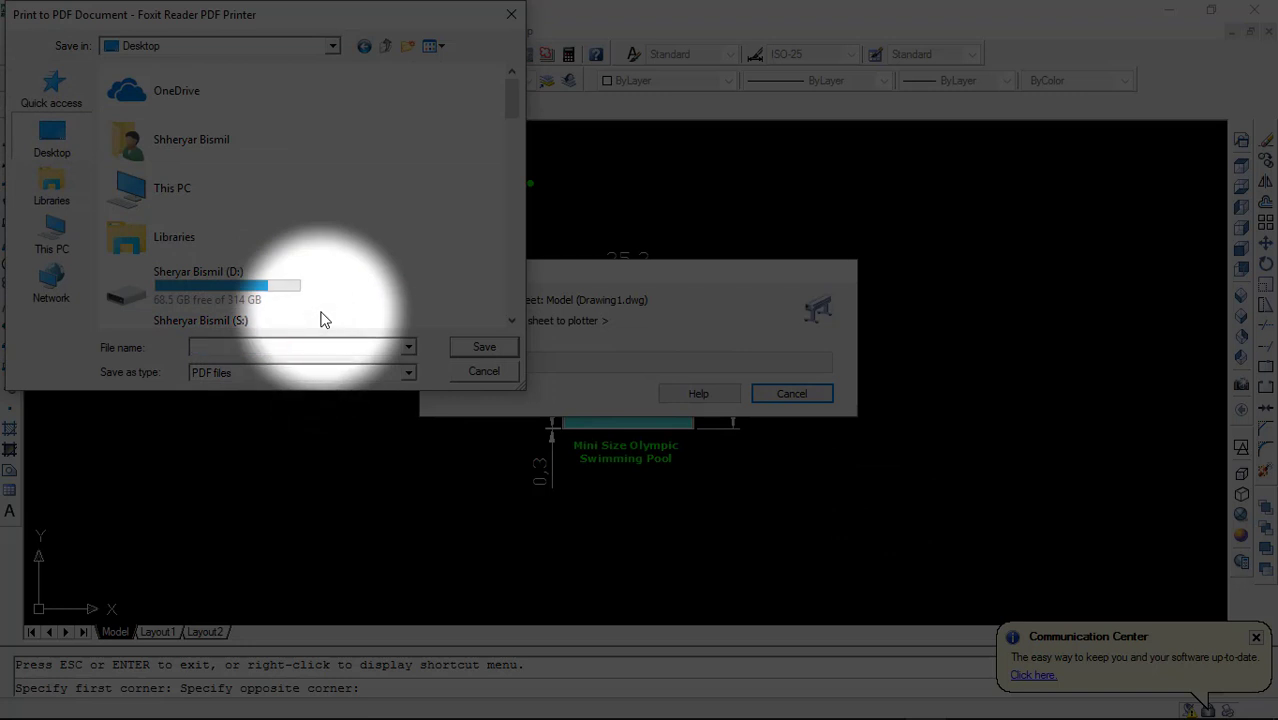
{"action": "type", "text": "W4K"}
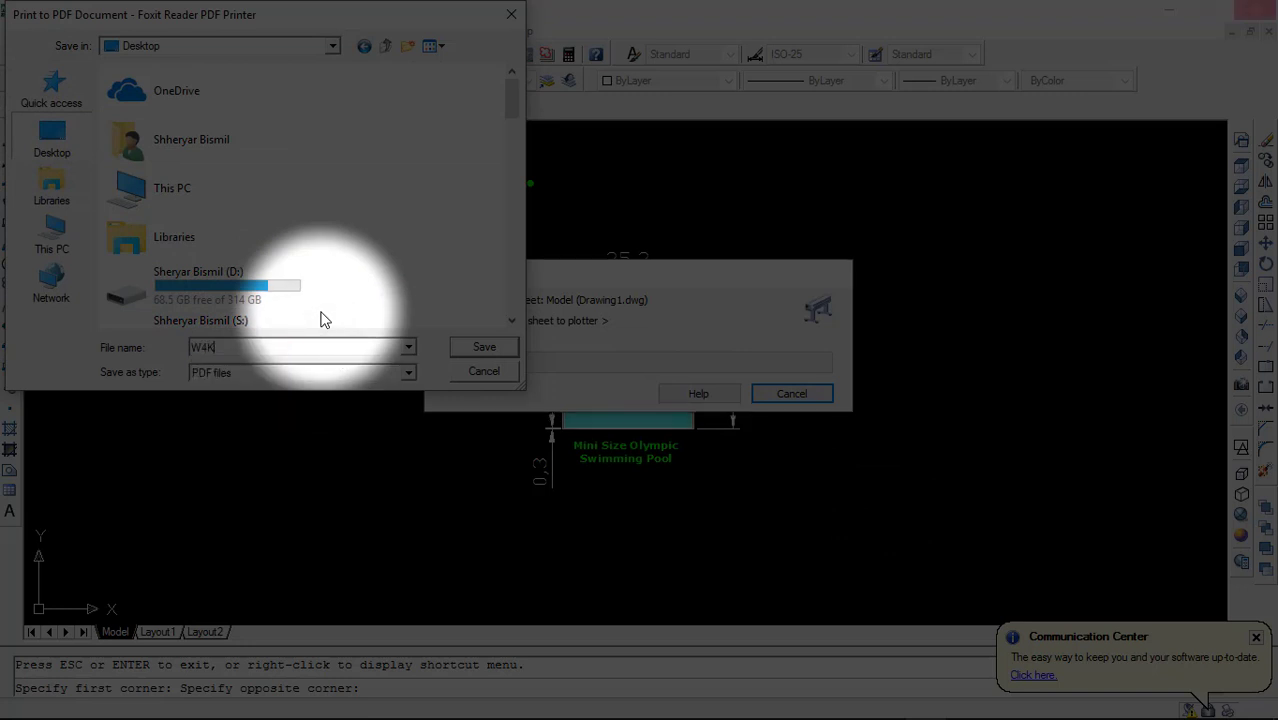
{"action": "left_click", "coordinate": [481, 351]}
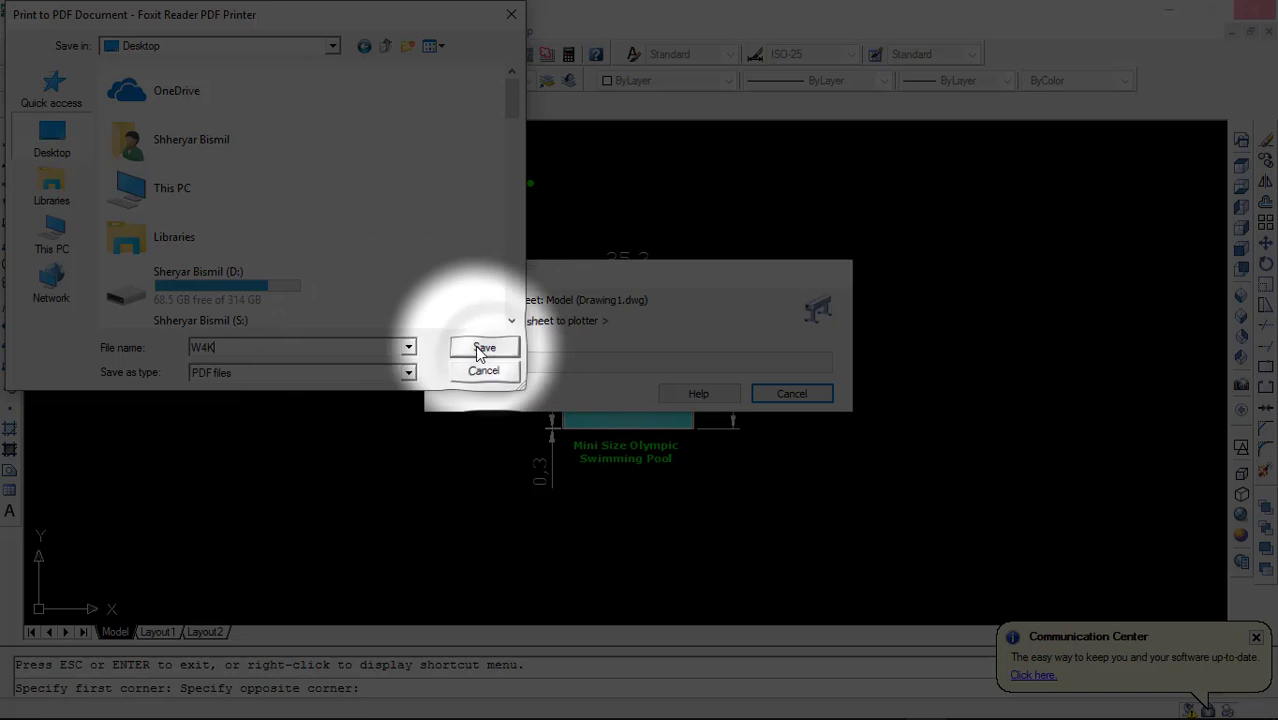